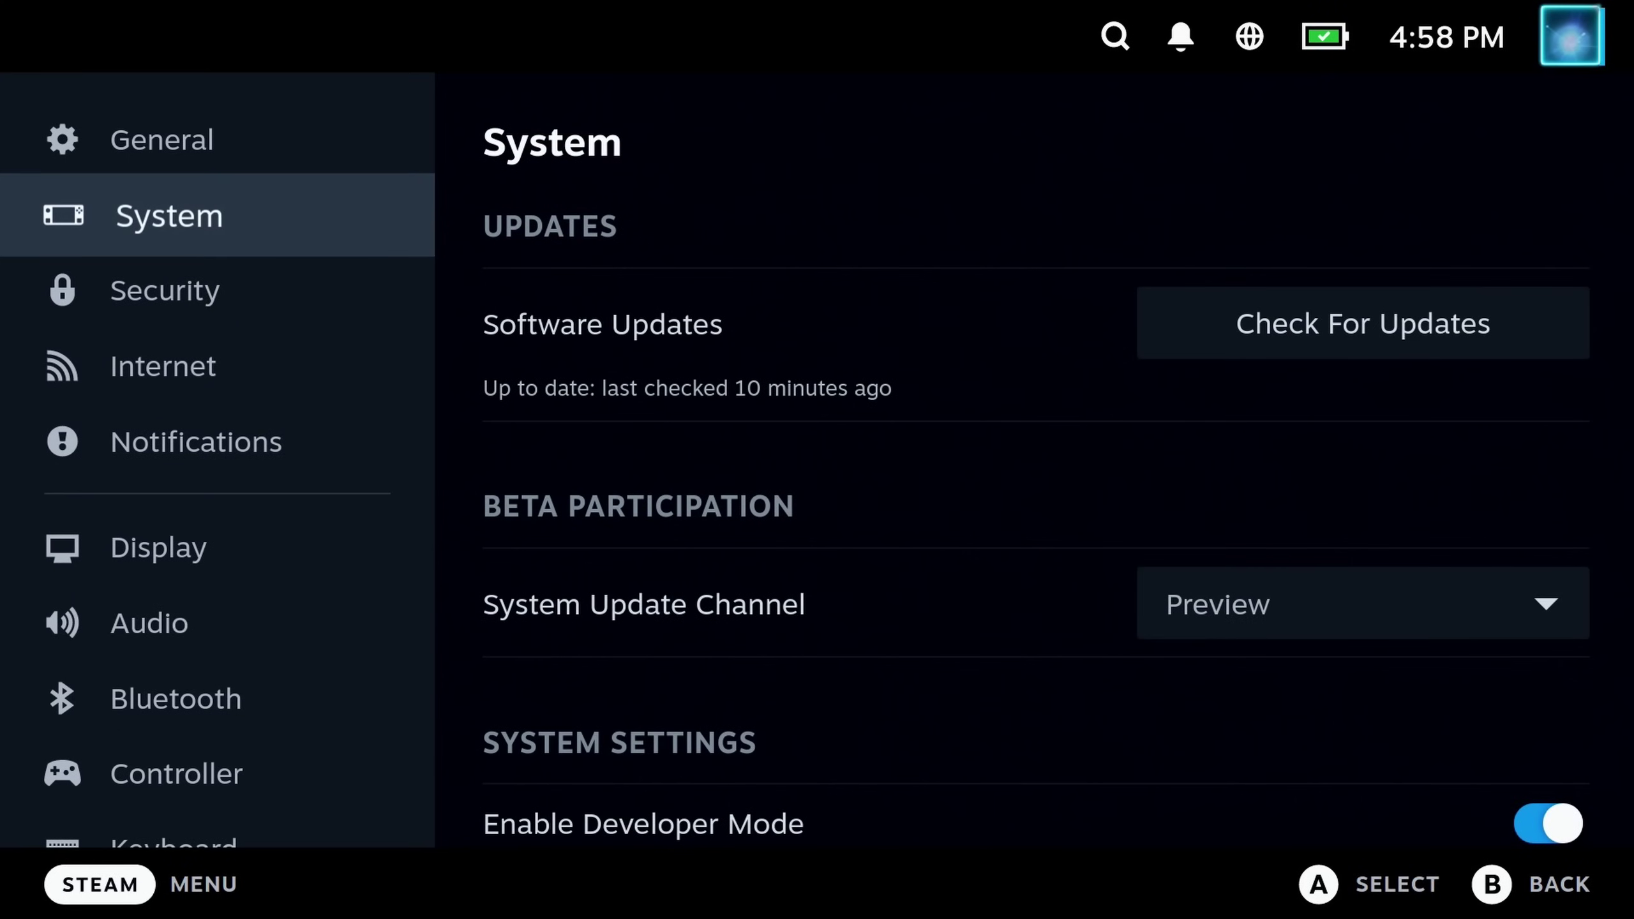
Choose the Preview option for the System Update Channel under Beta Participation
key("Down")
key("Up")
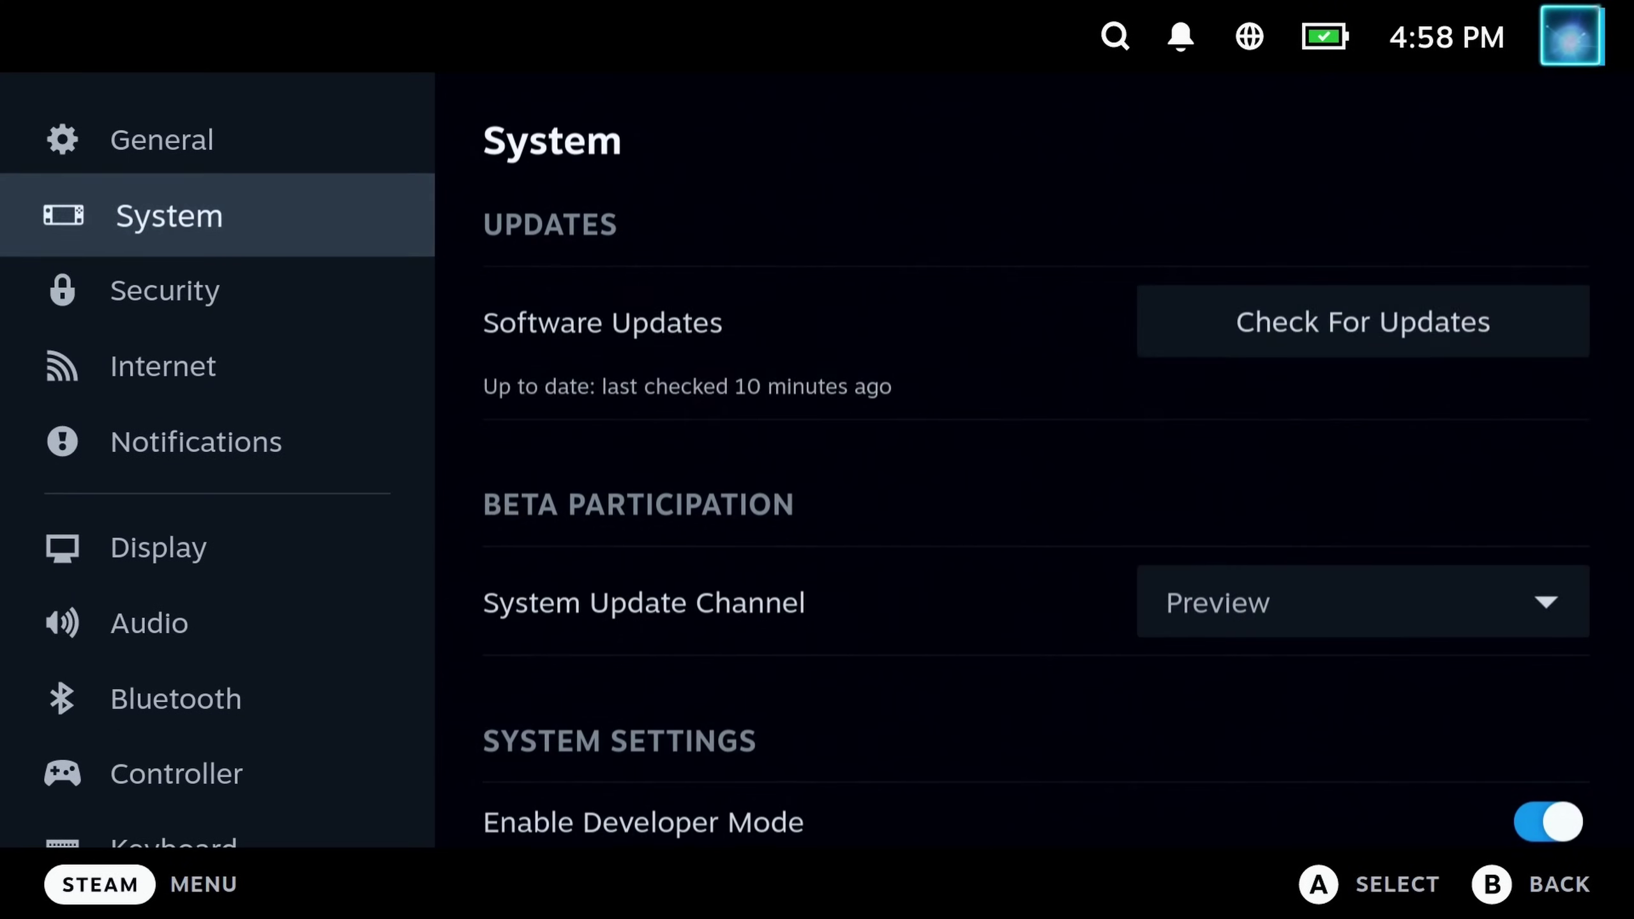
key("Right")
key("Down")
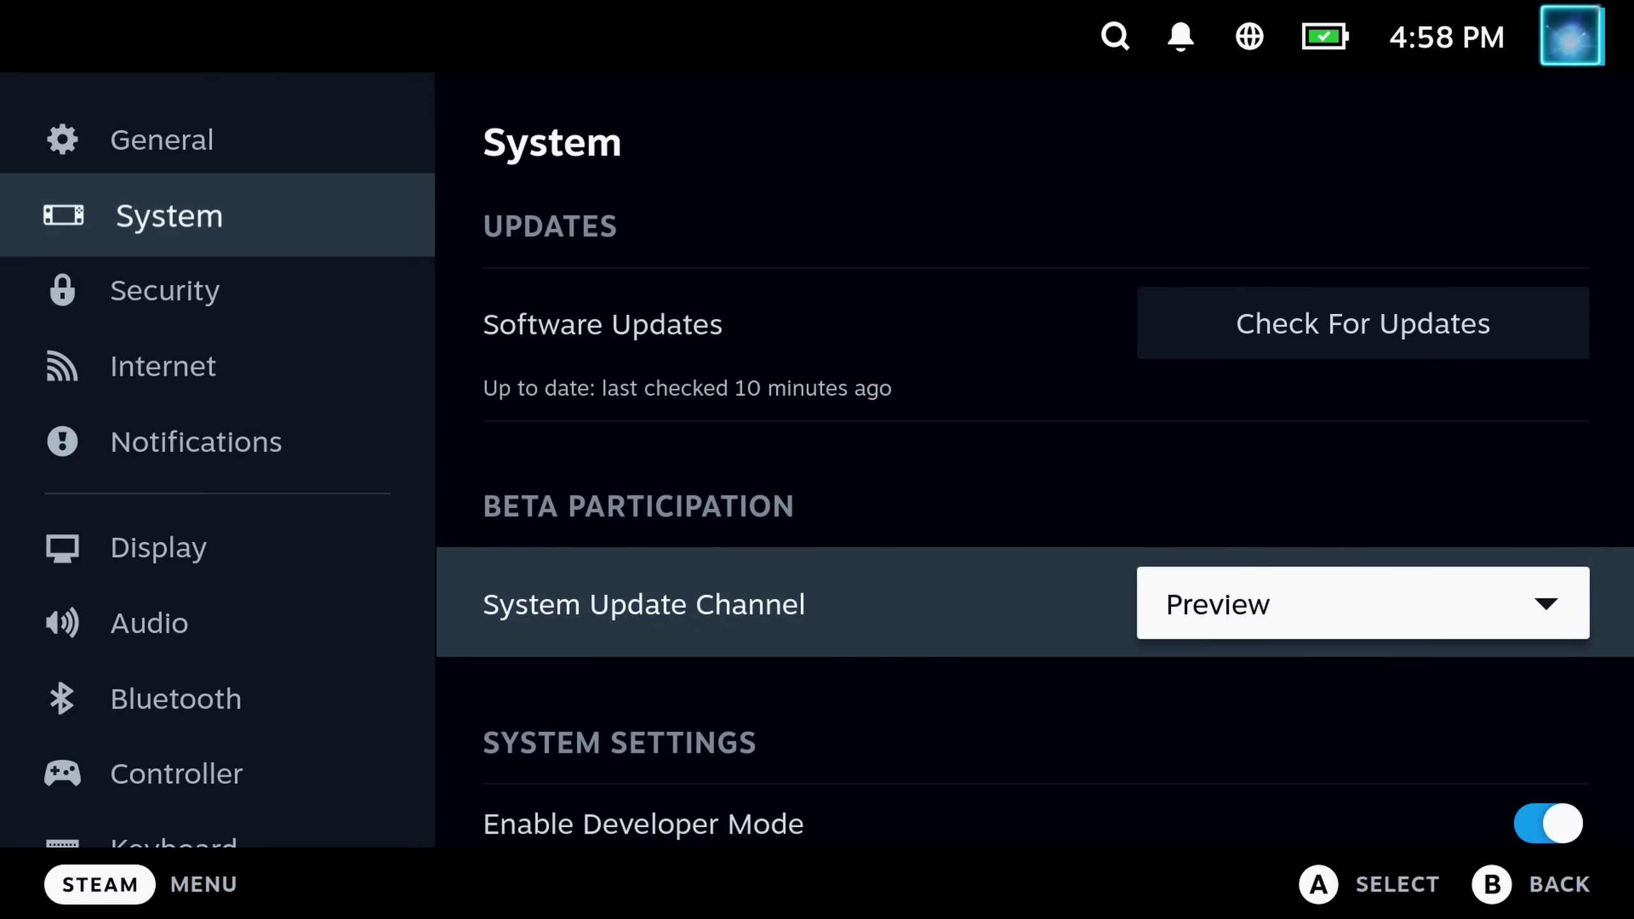
key("Return")
key("Up")
key("Up")
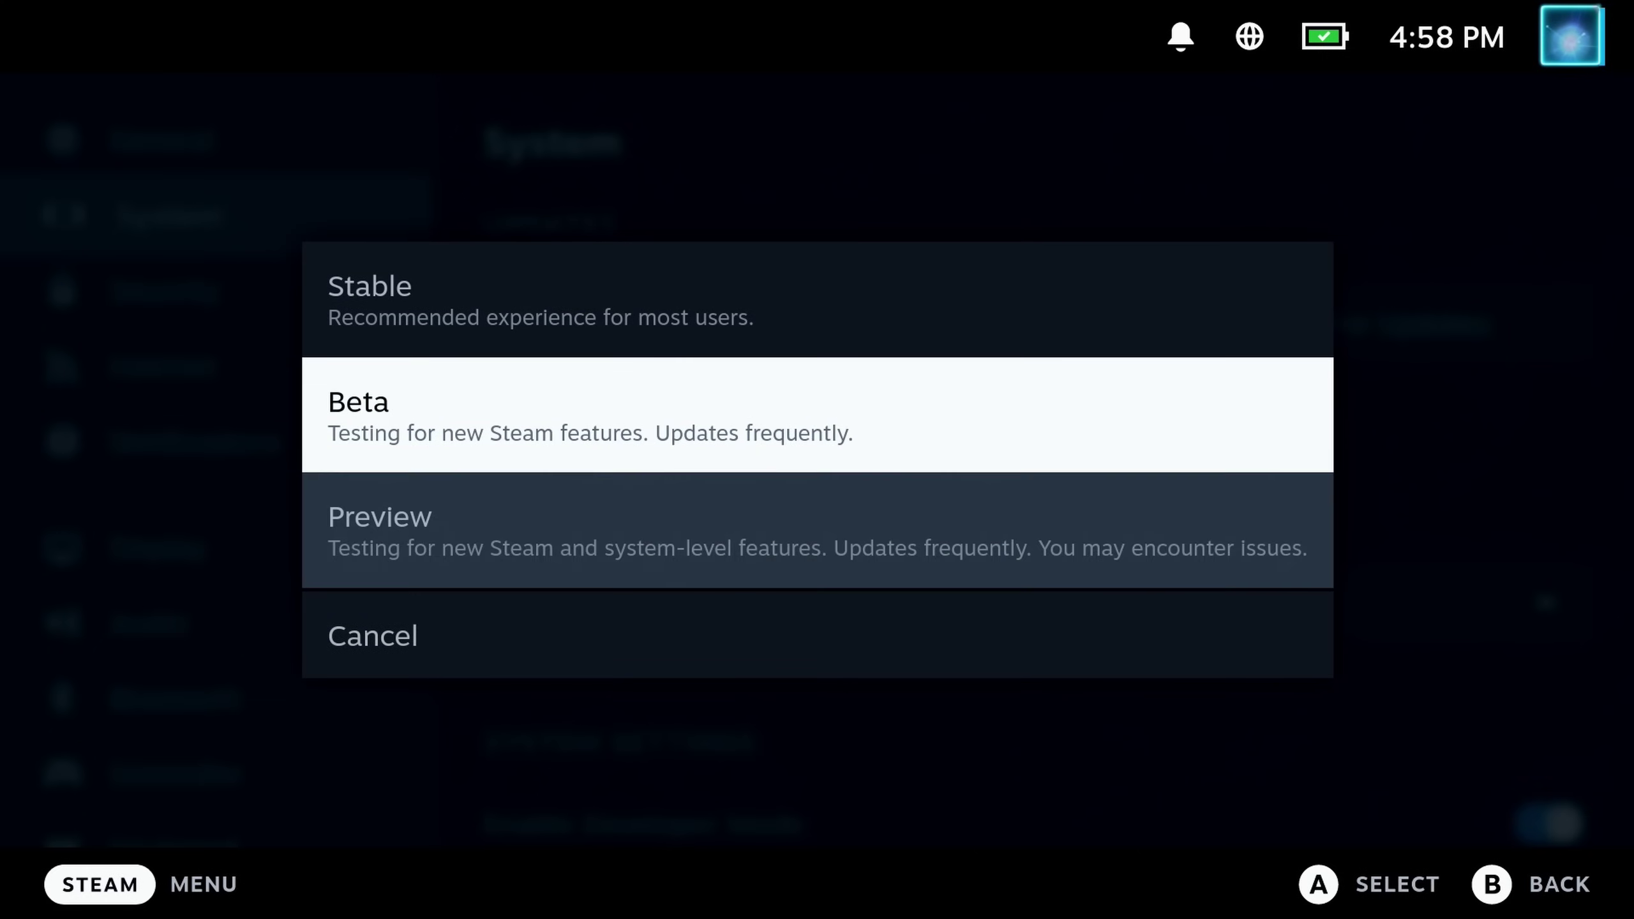
key("Down")
key("Down")
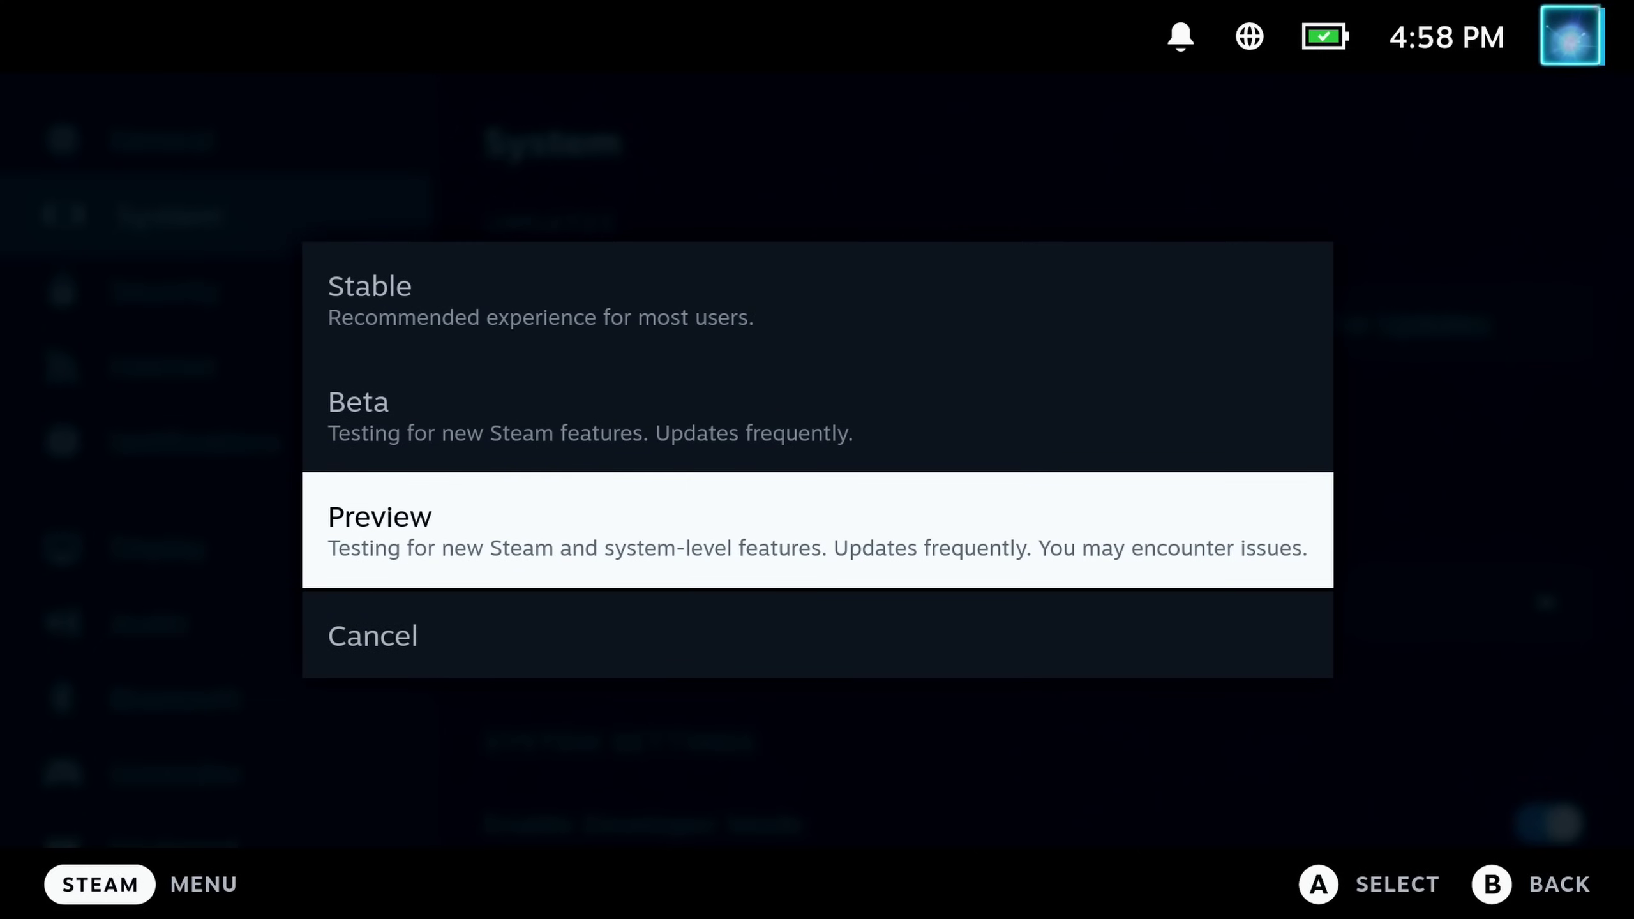
key("Return")
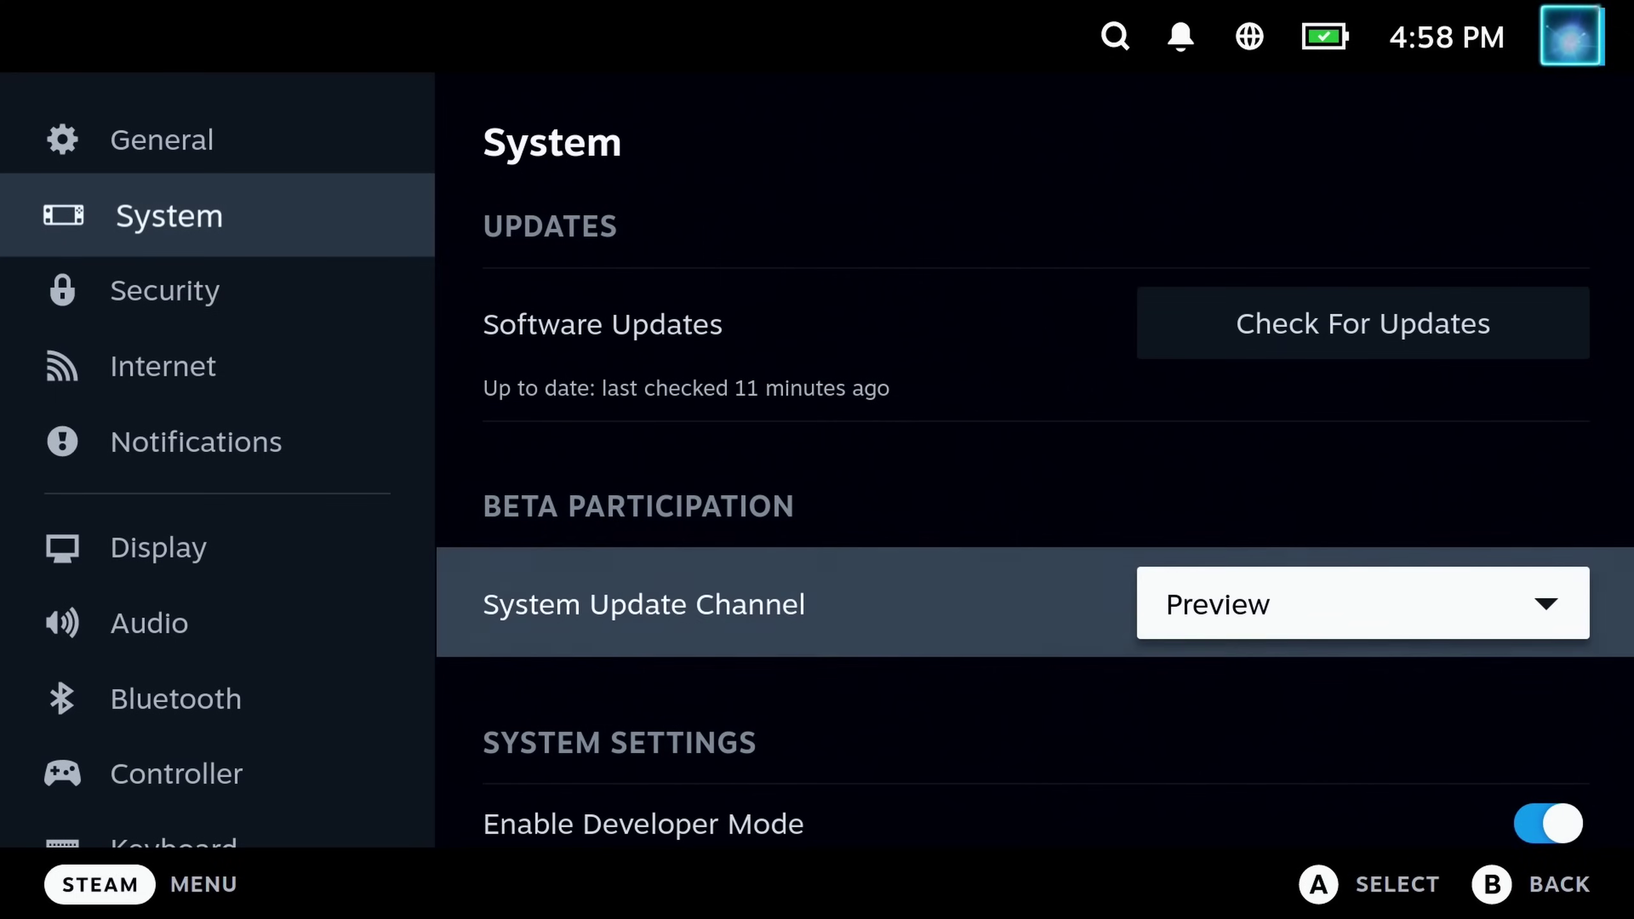
Examine the OS version, OS build and kernel version in the About section of the System settings
key("Down")
key("Down")
key("Down")
key("Down")
key("Down")
key("Down")
key("Down")
key("Down")
key("Down")
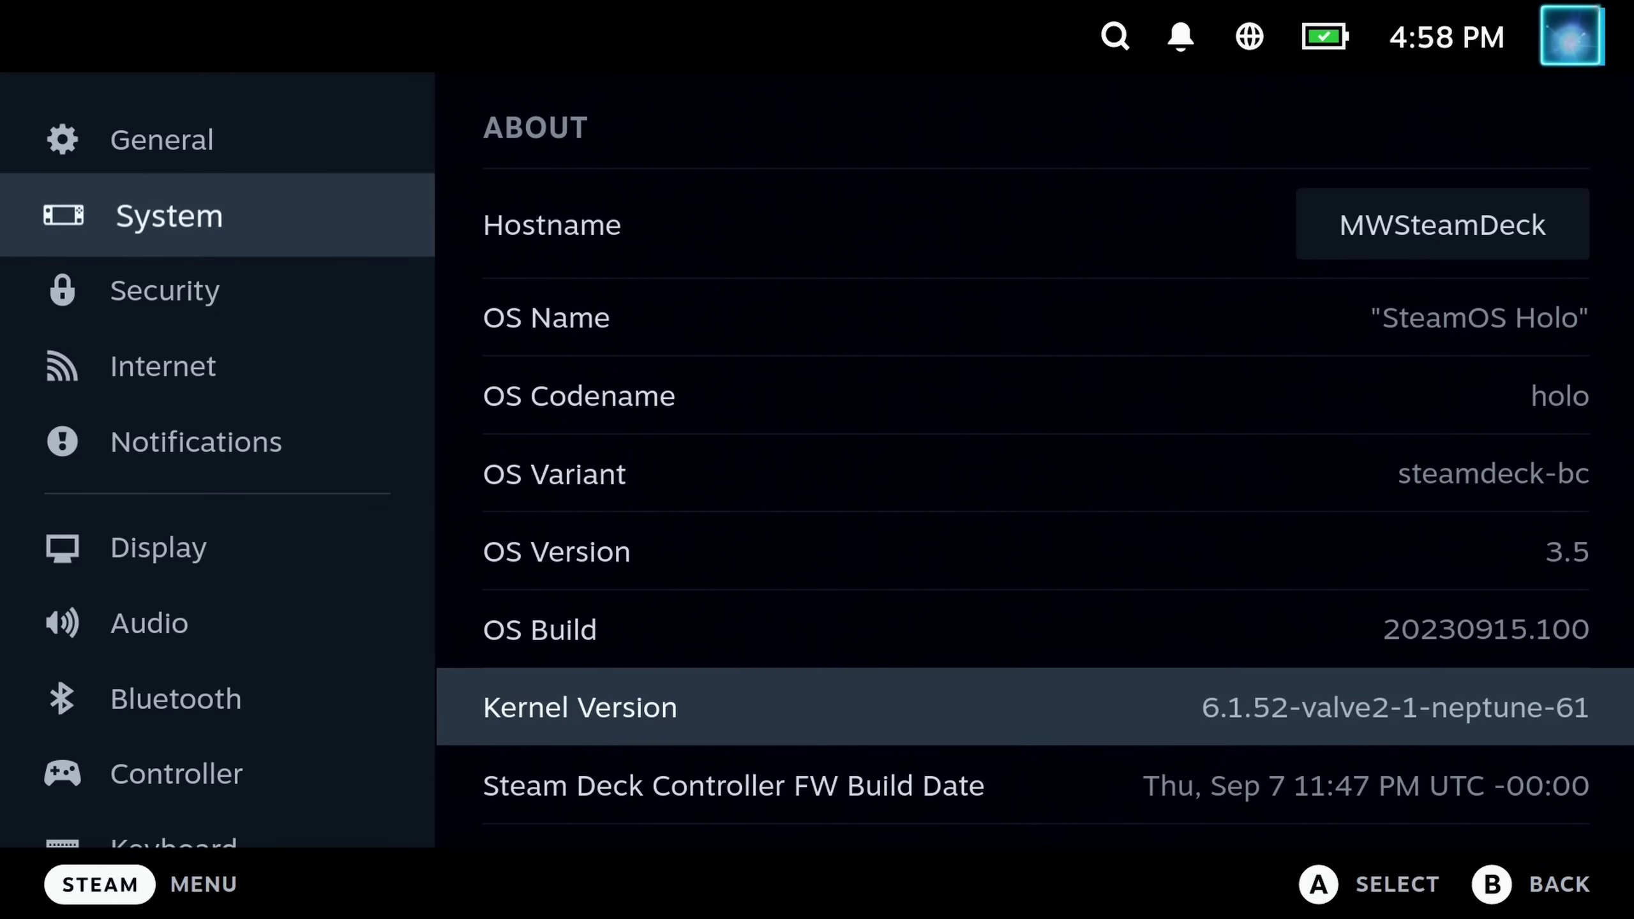
Go to the Display settings and select the Enable Adaptive Brightness option
key("Left")
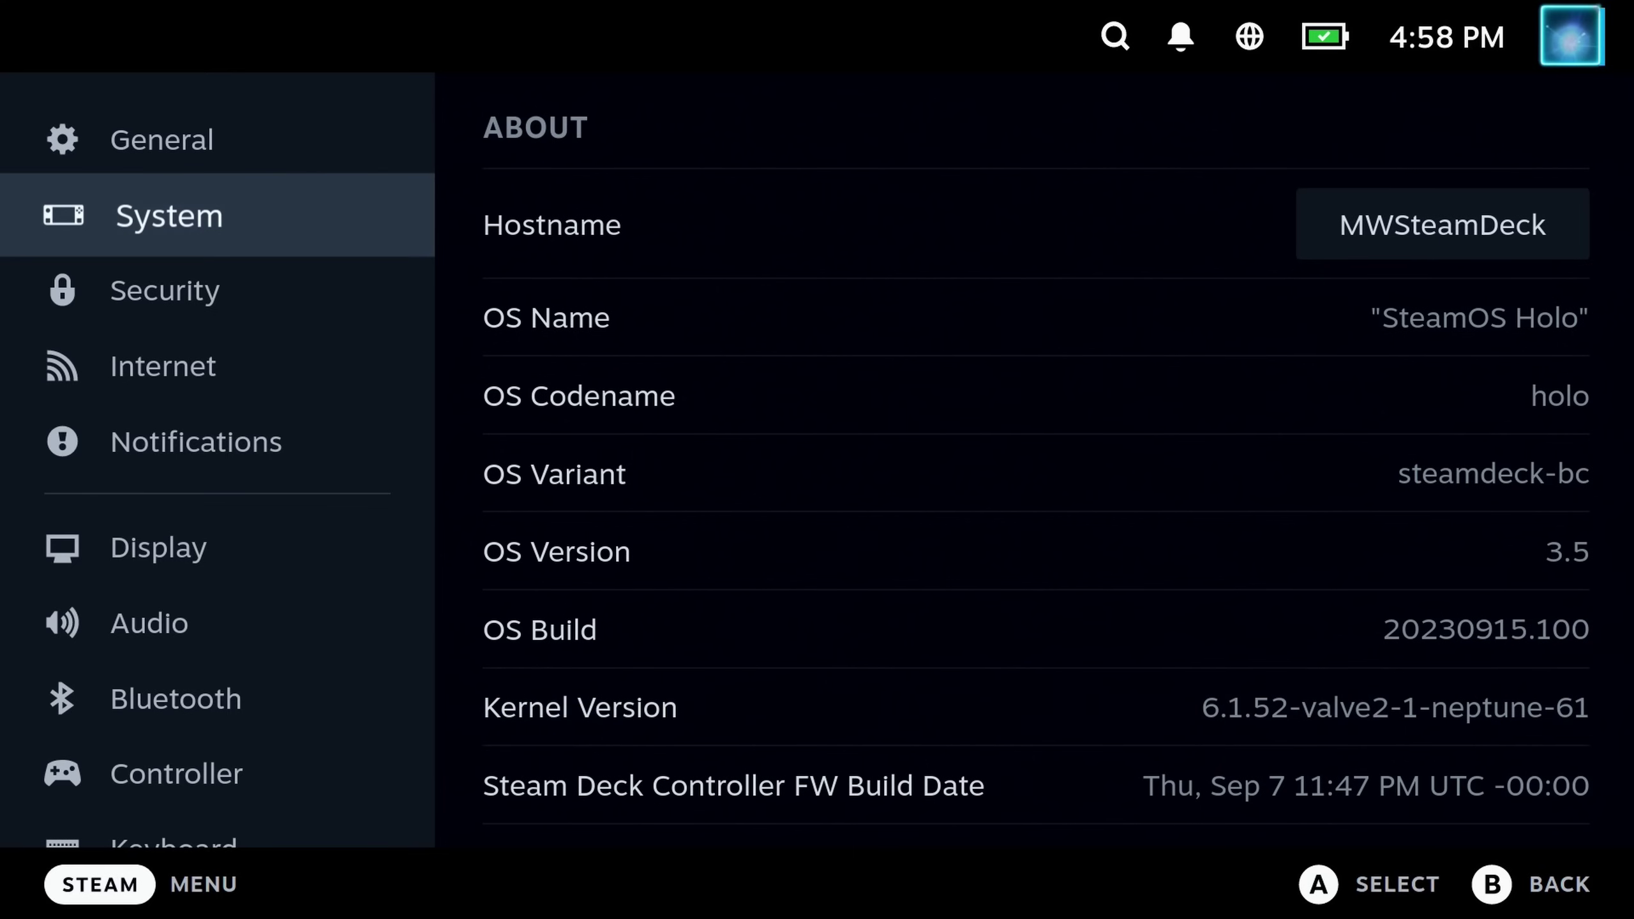
key("Down")
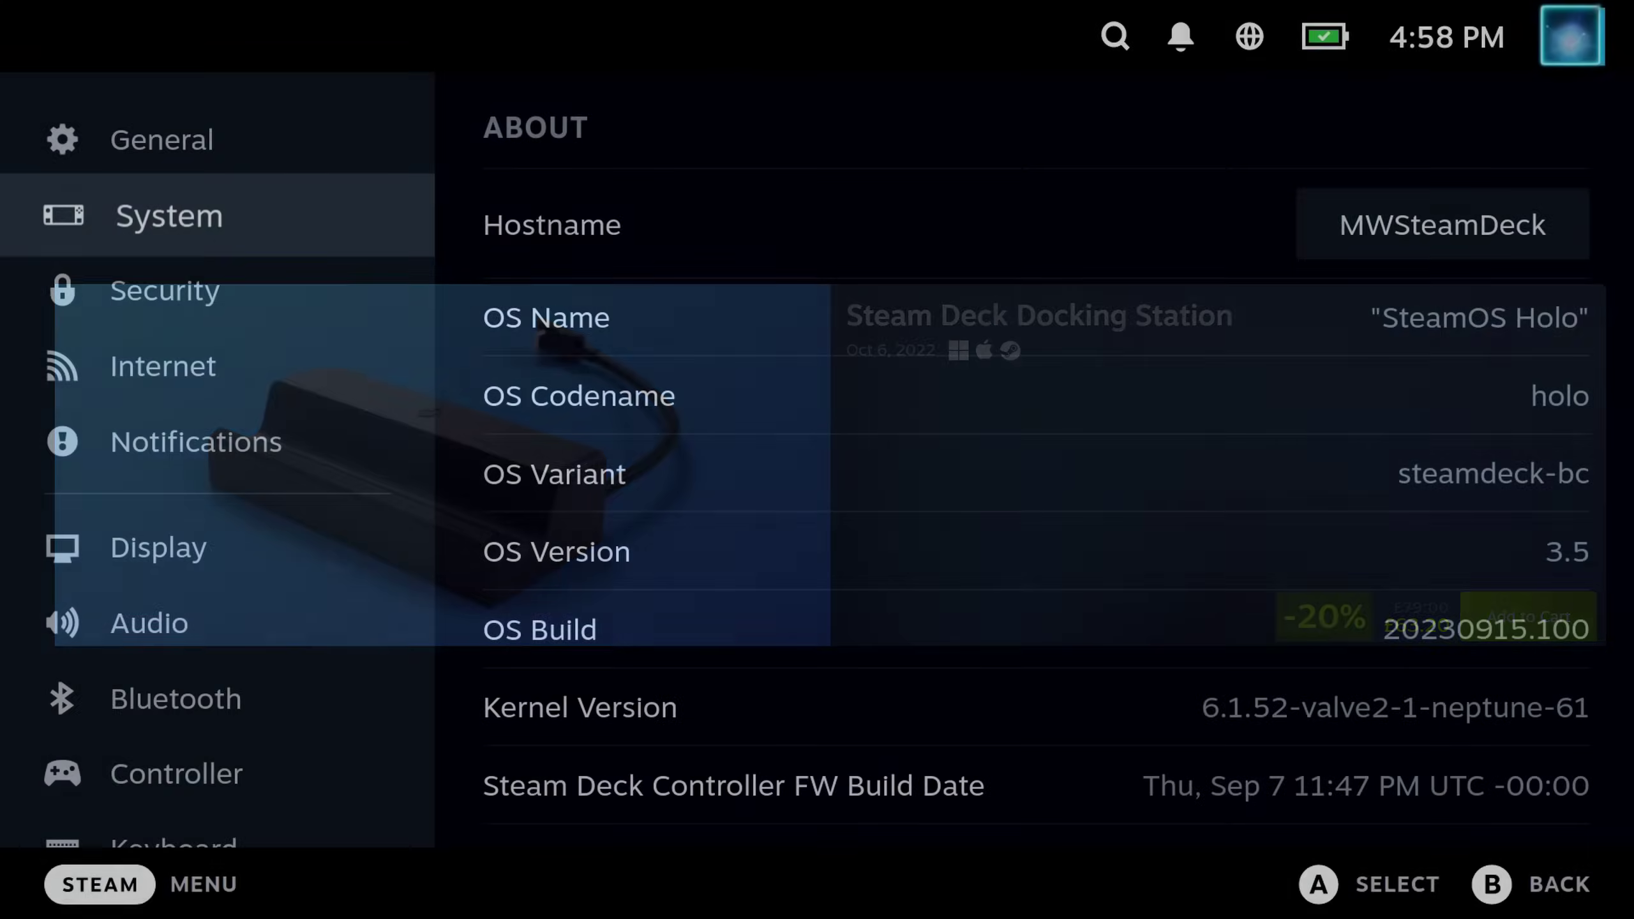
left_click(165, 291)
left_click(205, 442)
left_click(168, 547)
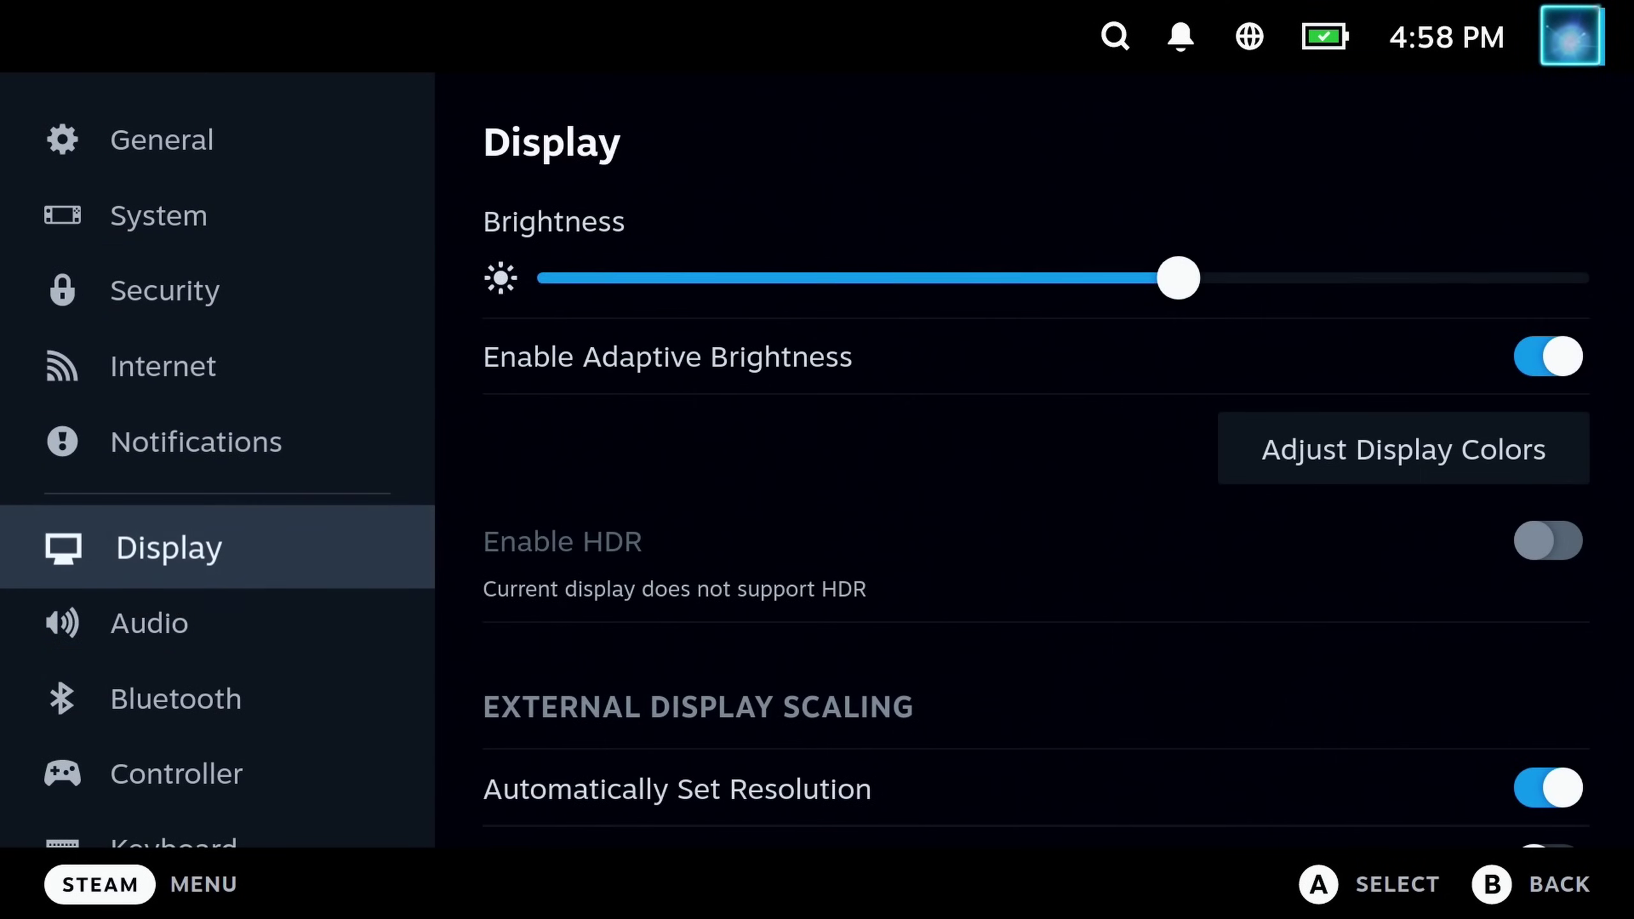
left_click(553, 221)
left_click(667, 356)
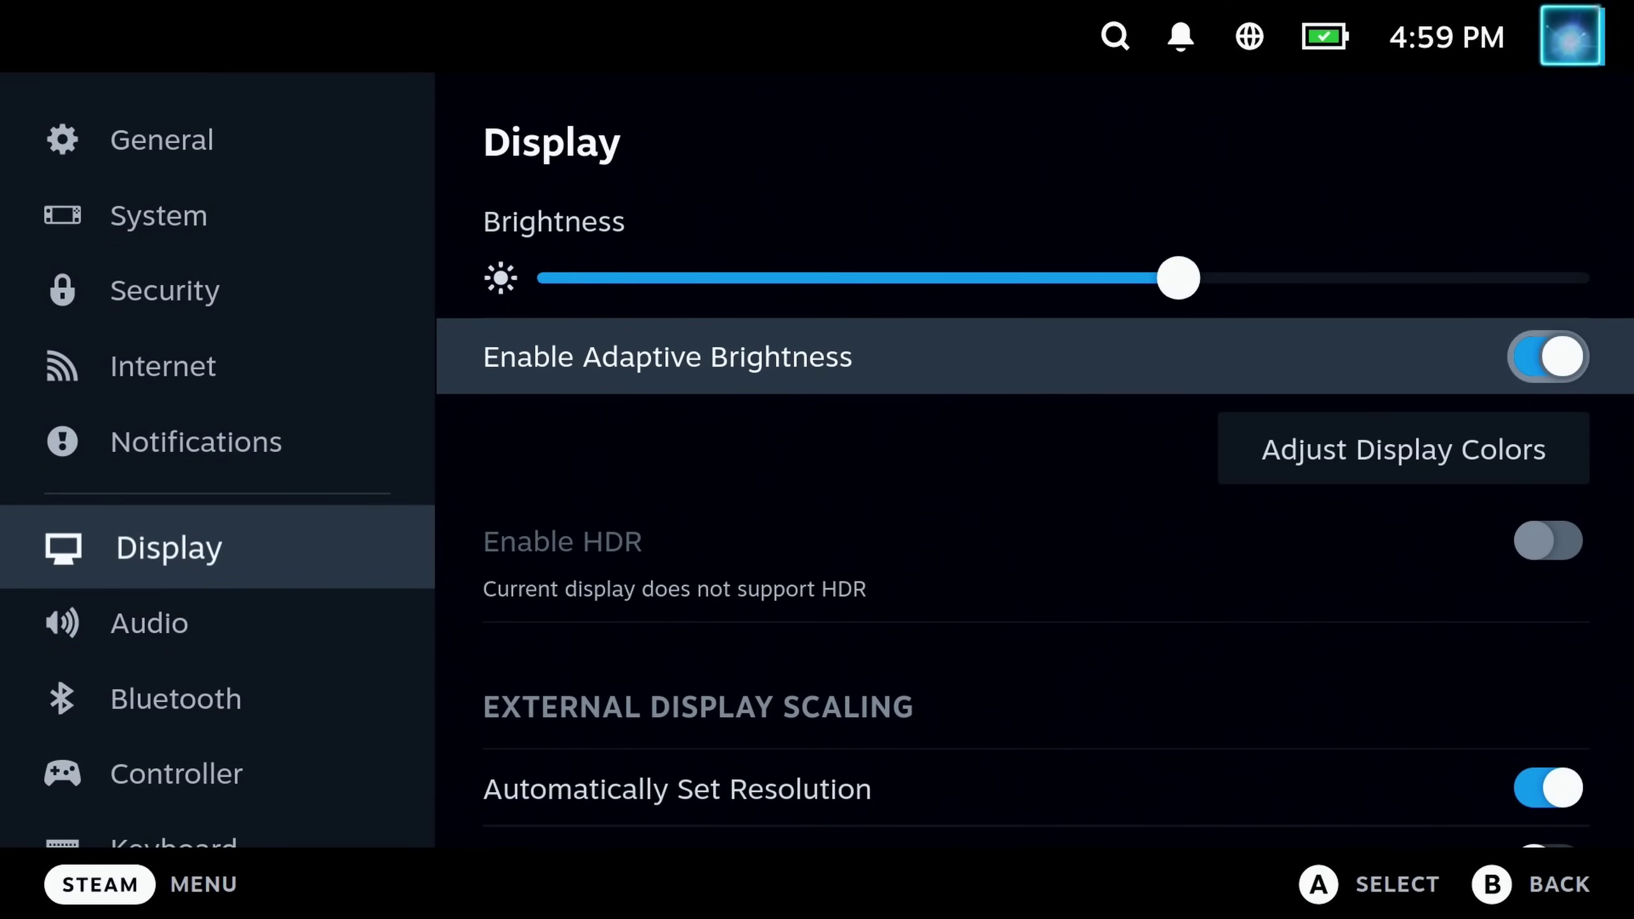
Look through the Quick Settings from audio down to the External Display Scaling slider, and close them
key("ctrl+2")
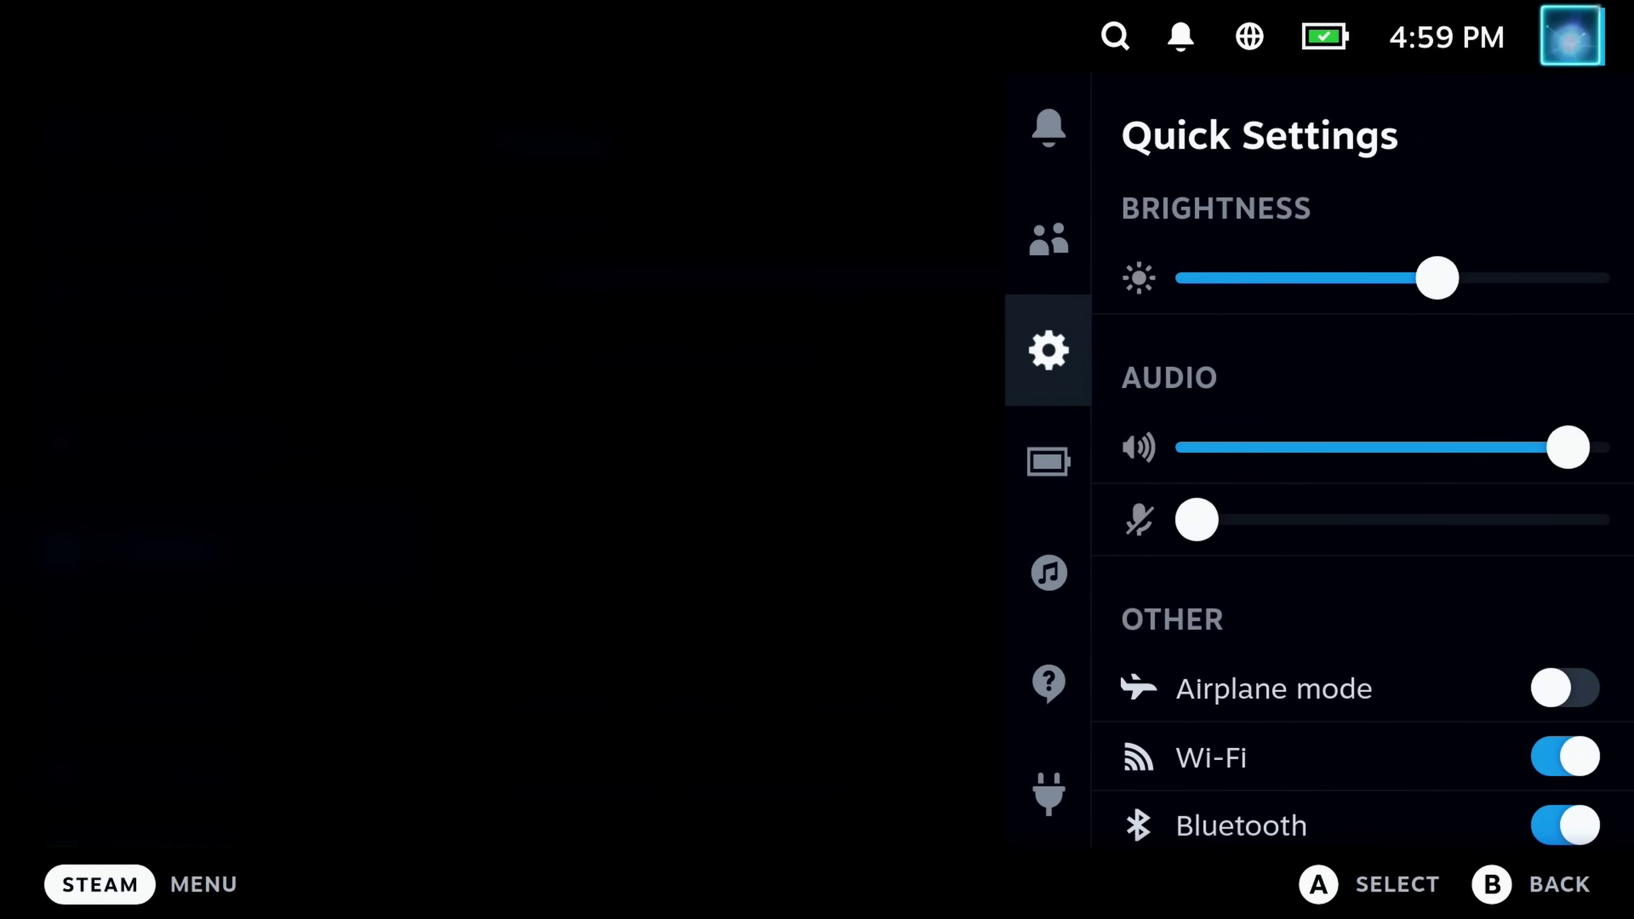
key("Right")
key("Left")
key("Right")
key("Down")
key("Down")
key("Down")
key("Down")
key("Down")
key("Down")
key("Down")
key("Down")
key("Down")
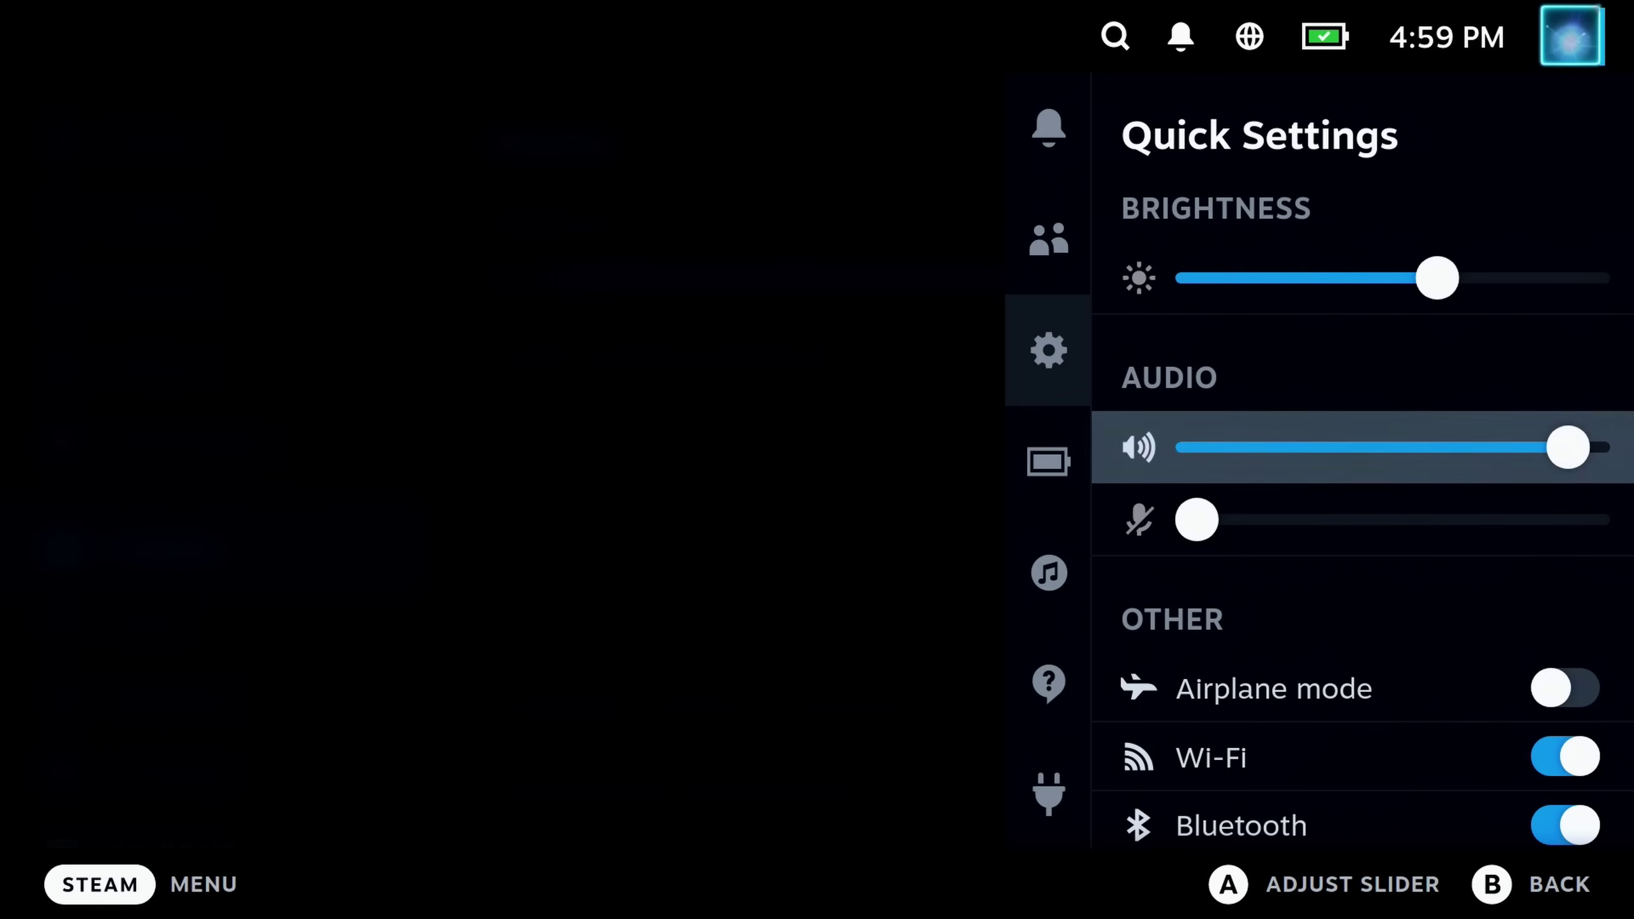
key("Down")
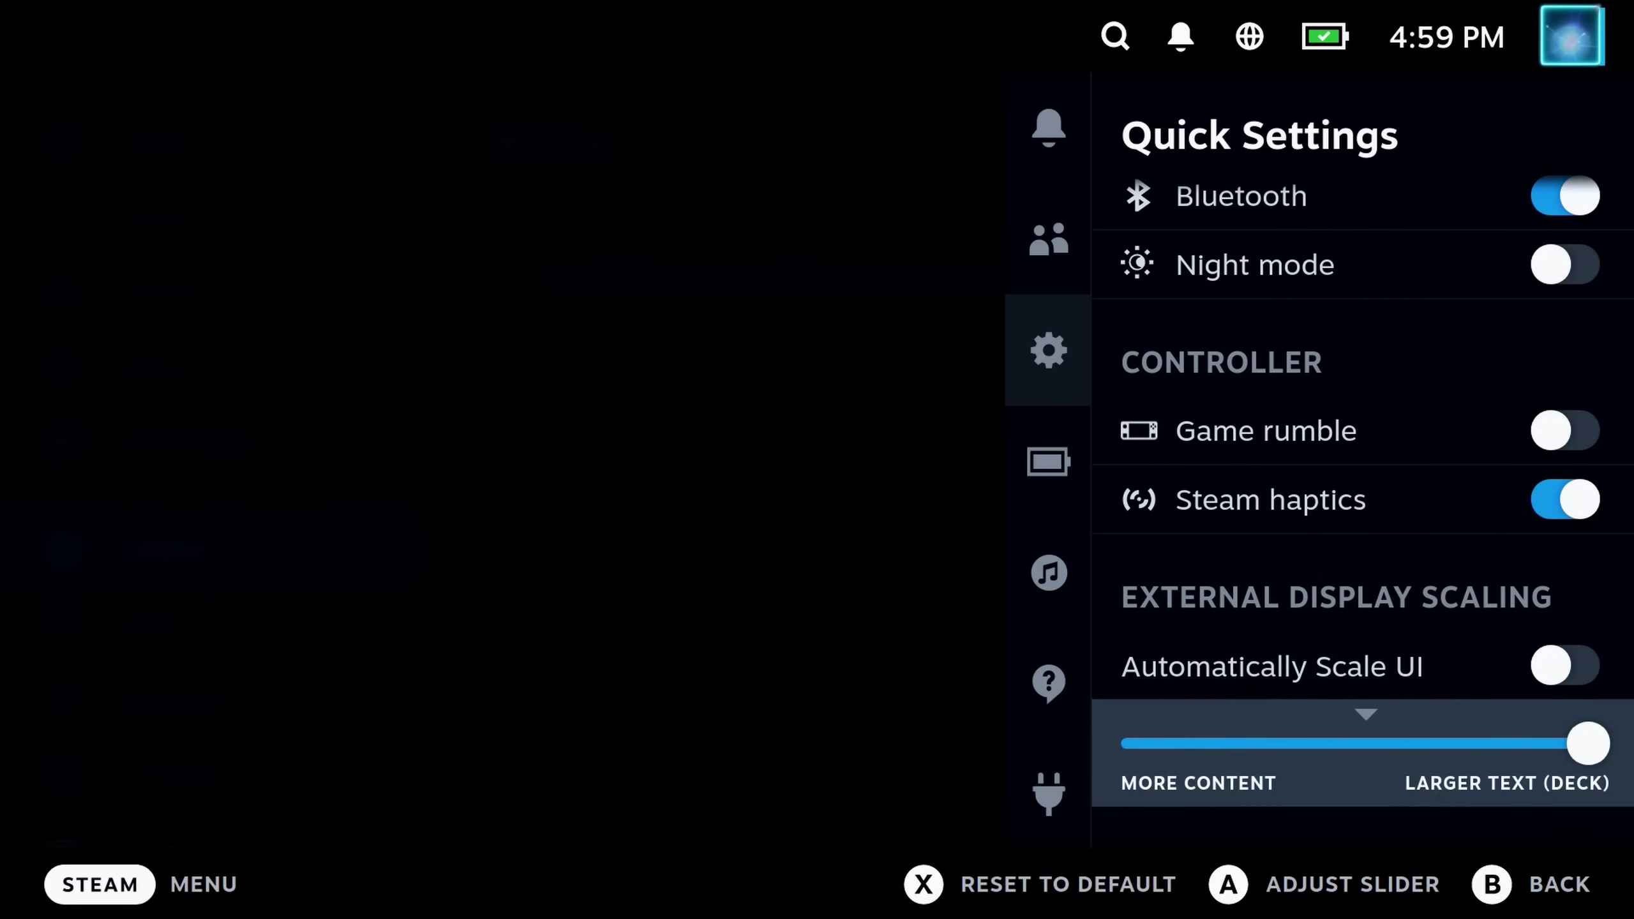
key("Left")
key("Escape")
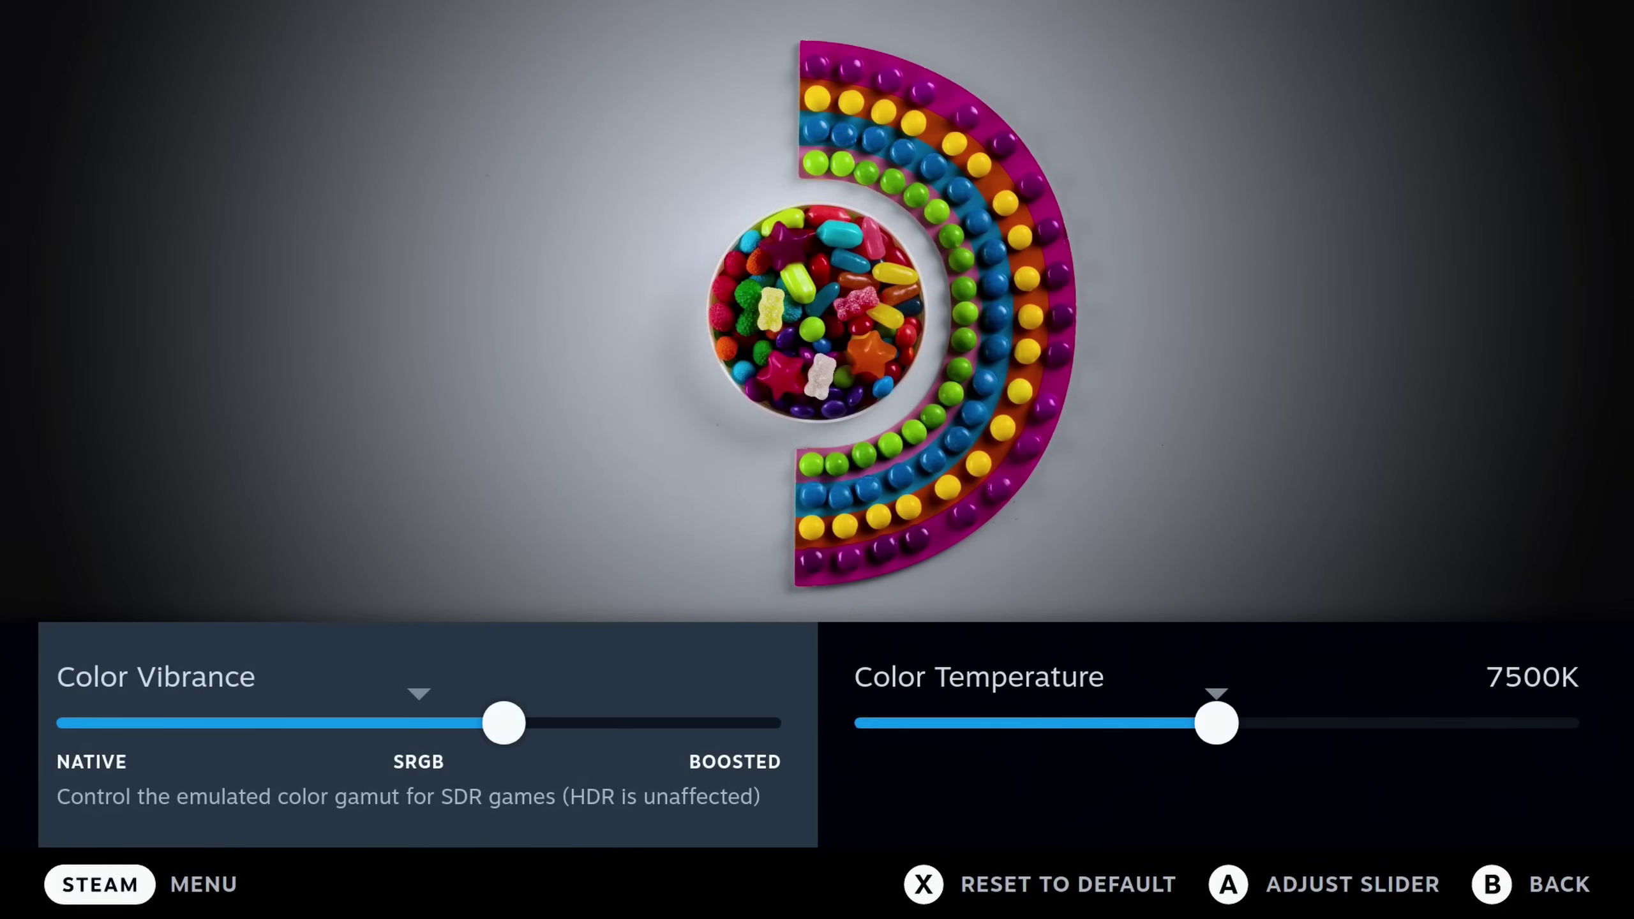
Try Color Vibrance levels between Native and Boosted on the candy test image, ending slightly above SRGB
key("Right")
key("Left")
key("Return")
key("Right")
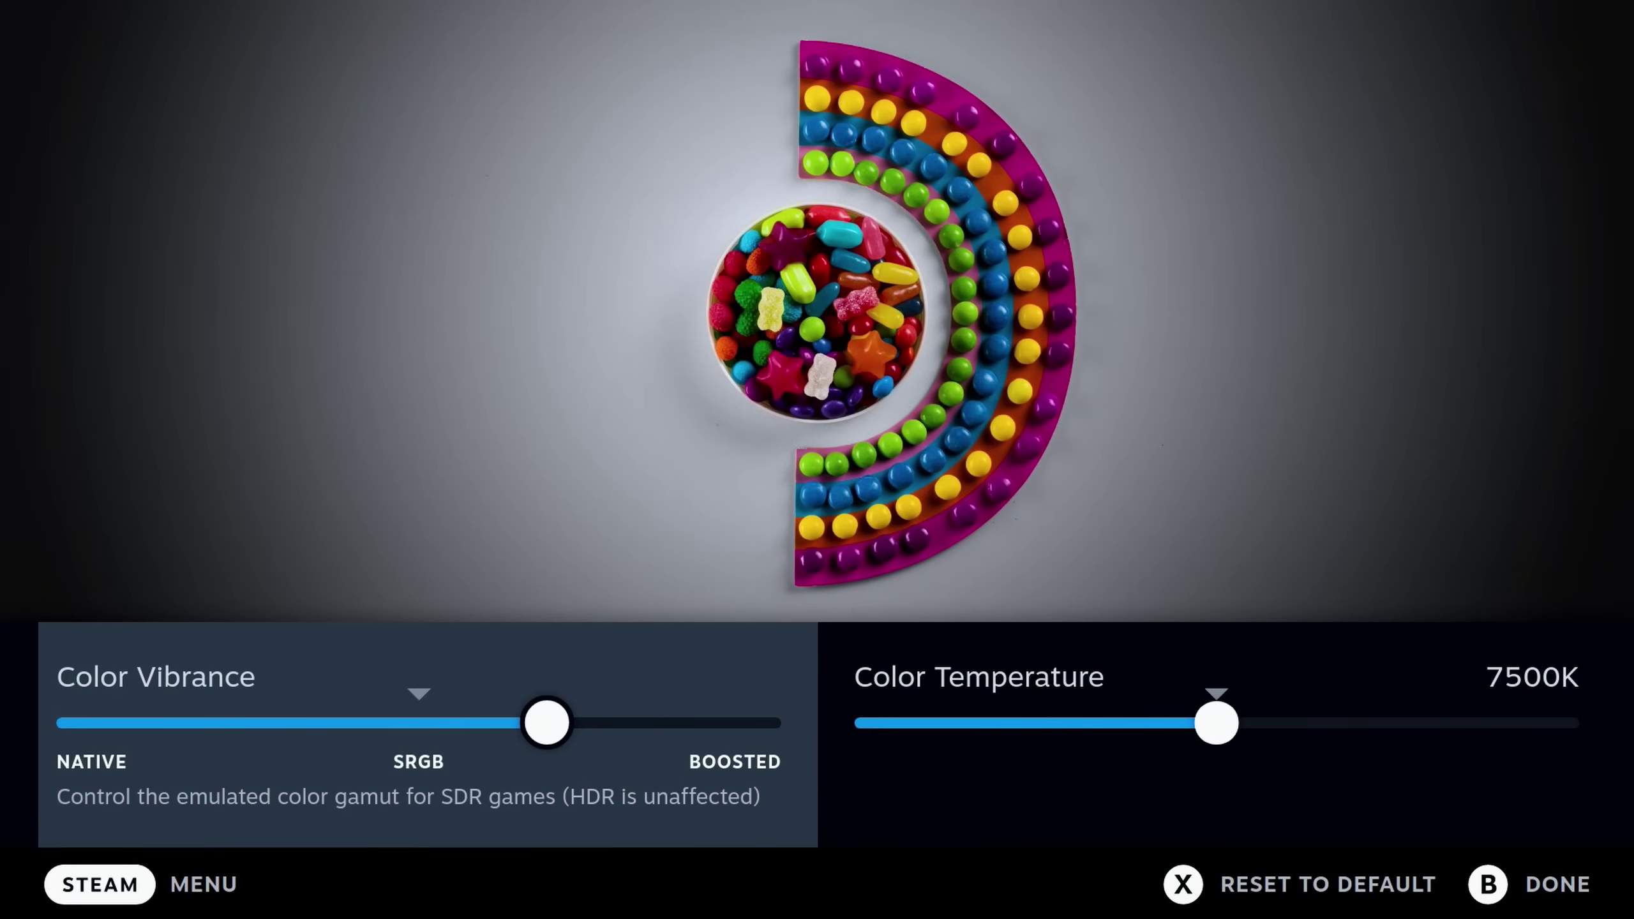
key("Right")
key("Right")
key("Right")
key("Left")
key("Left")
key("Left")
key("Left")
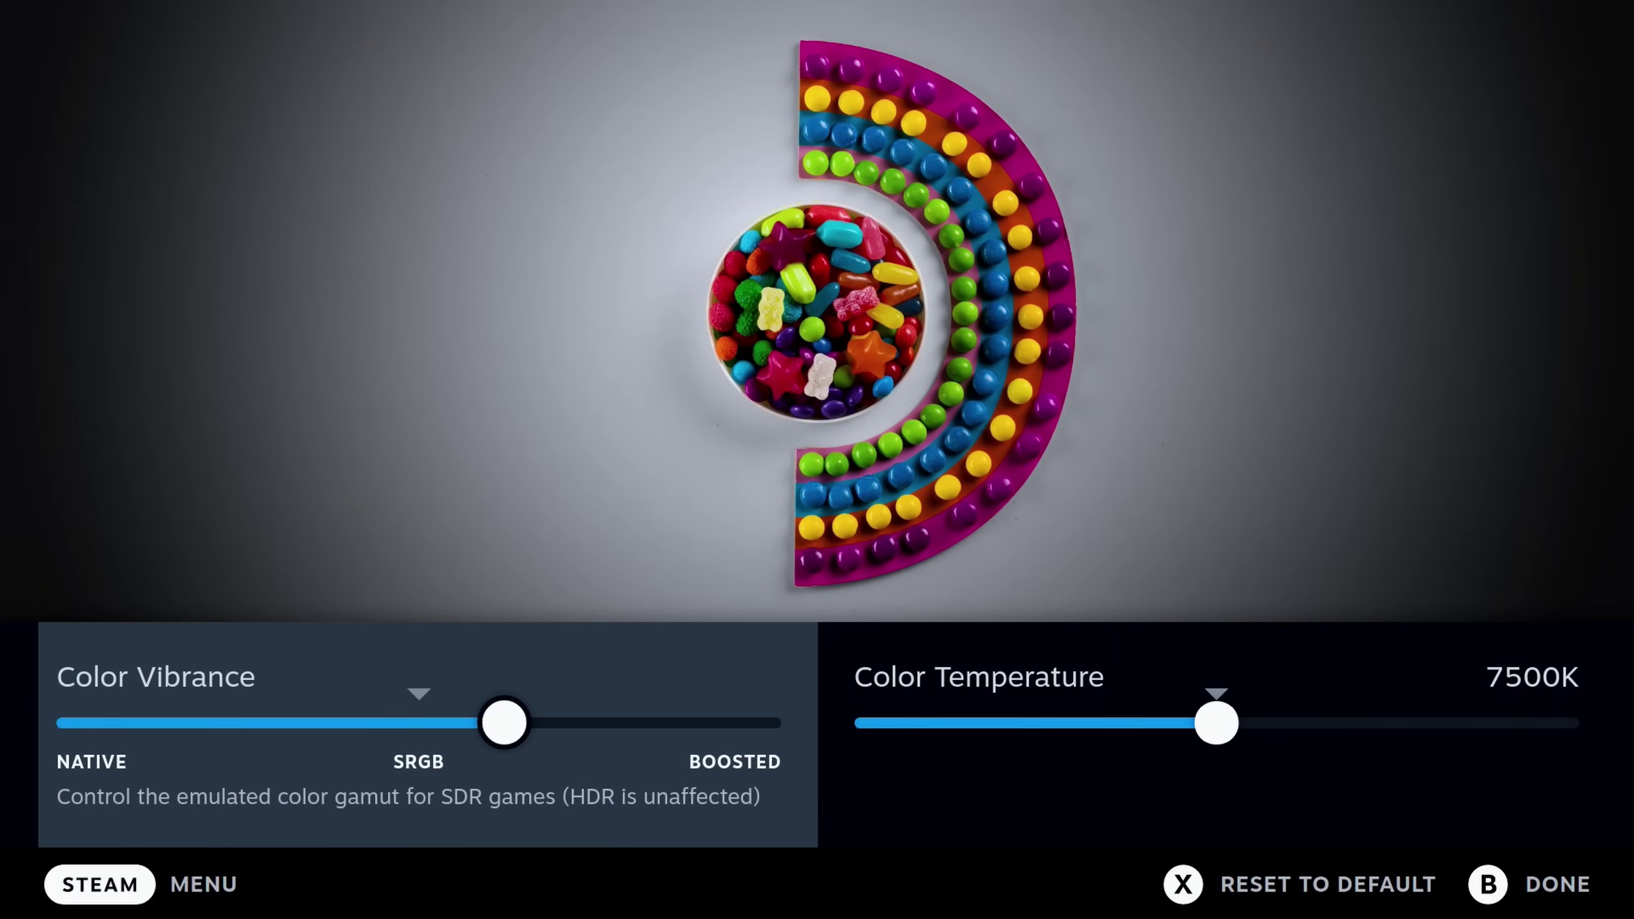
key("Left")
key("Left")
key("Left")
key("Left")
key("Left")
key("Right")
key("Right")
key("Right")
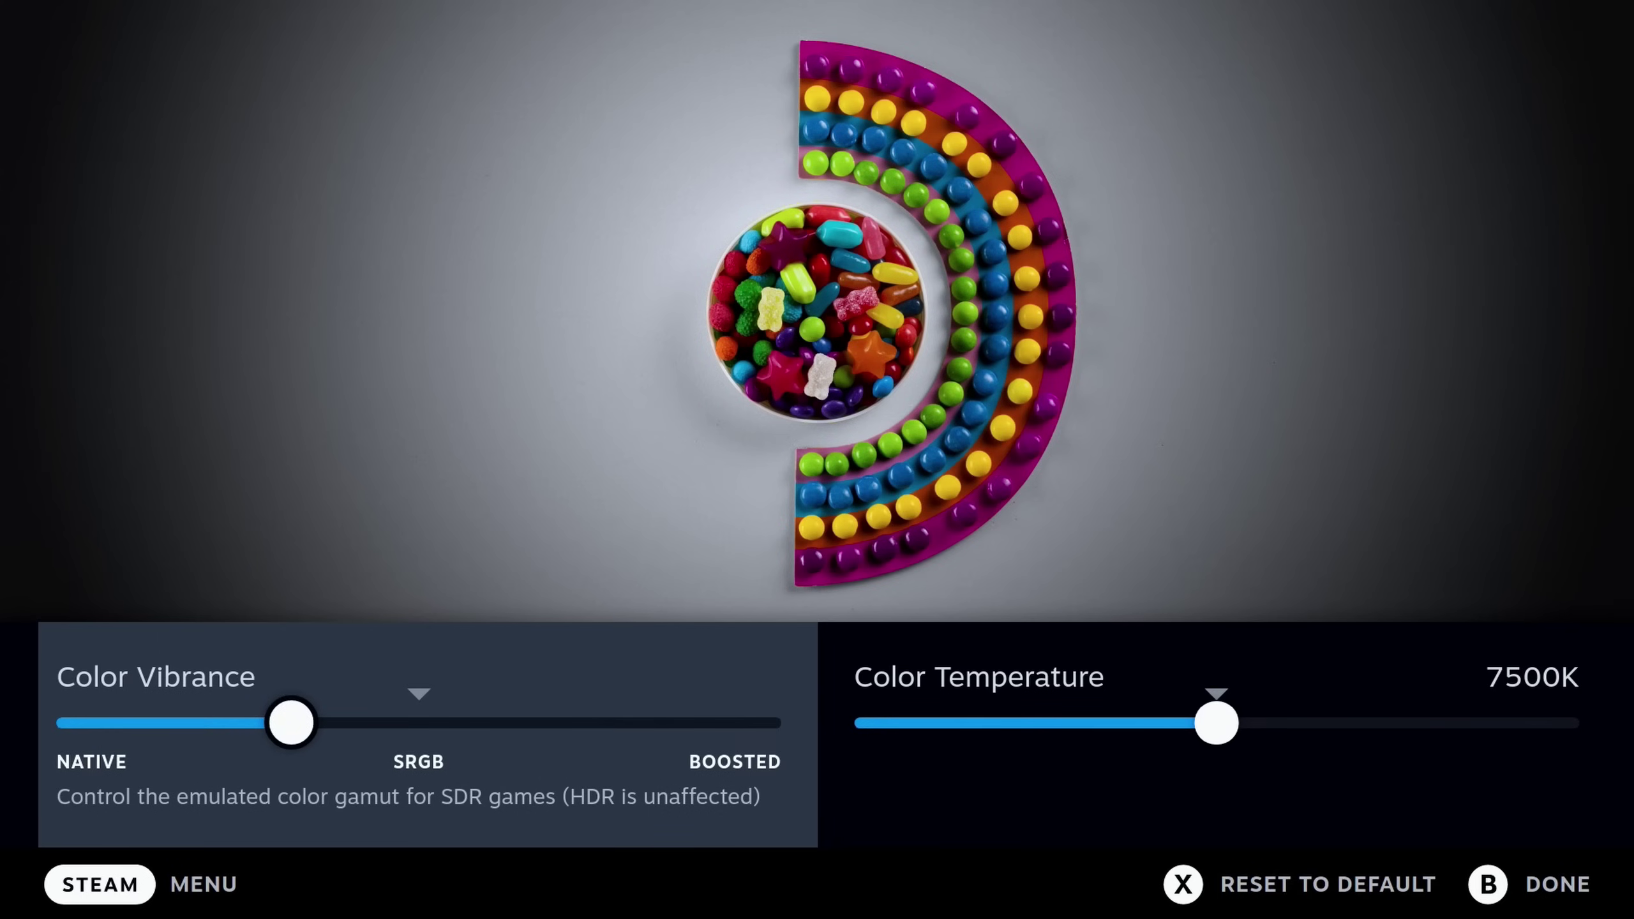
key("Right")
key("Right")
key("Right")
key("Left")
key("Left")
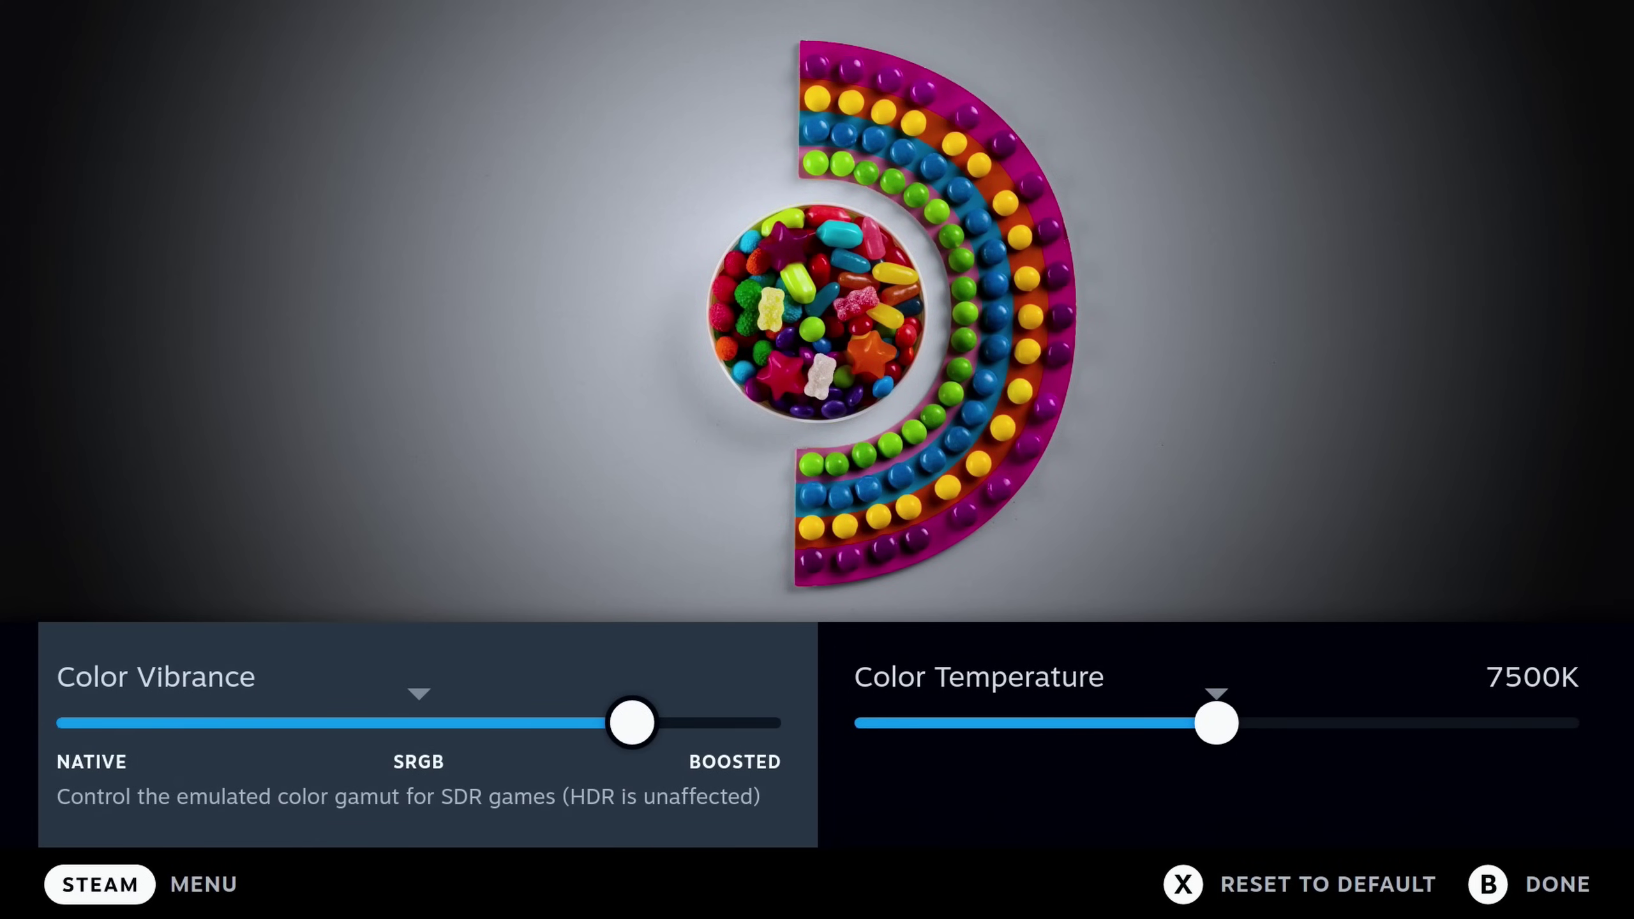
key("Left")
key("Left")
key("Left")
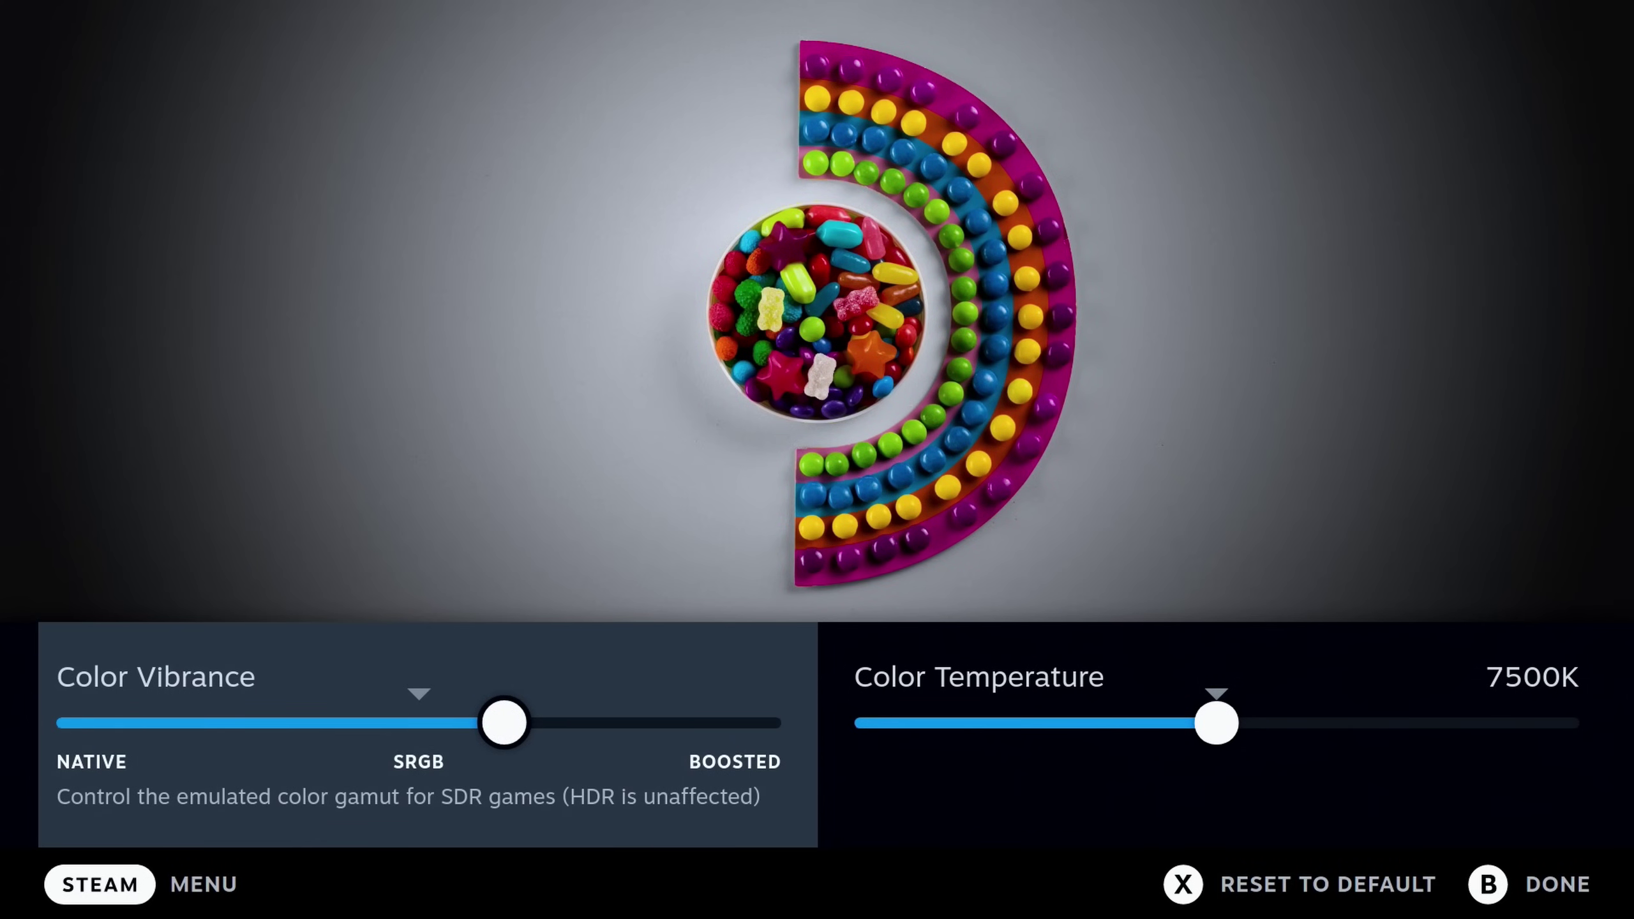
Try cooler and warmer Color Temperature values on the test image, starting with 7000K
key("Escape")
key("Right")
key("Return")
key("Left")
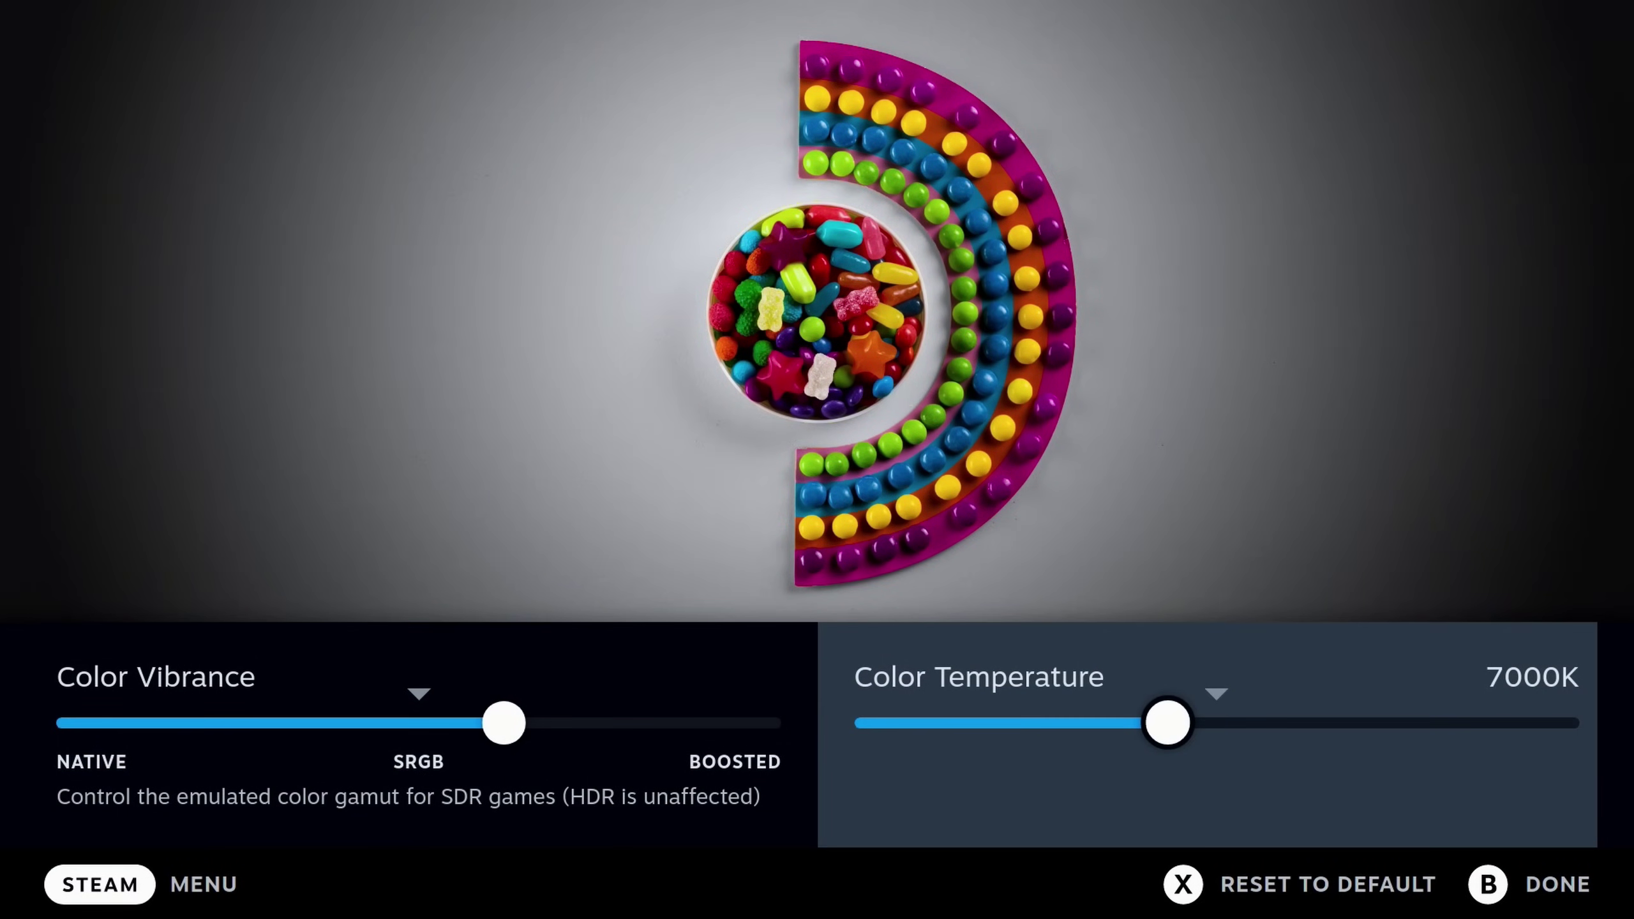
key("Left")
key("Left")
key("Left")
key("Left")
key("Left")
key("Left")
key("Right")
key("Right")
key("Right")
key("Right")
key("Right")
key("Right")
key("Right")
key("Right")
key("Right")
key("Right")
key("Right")
key("Right")
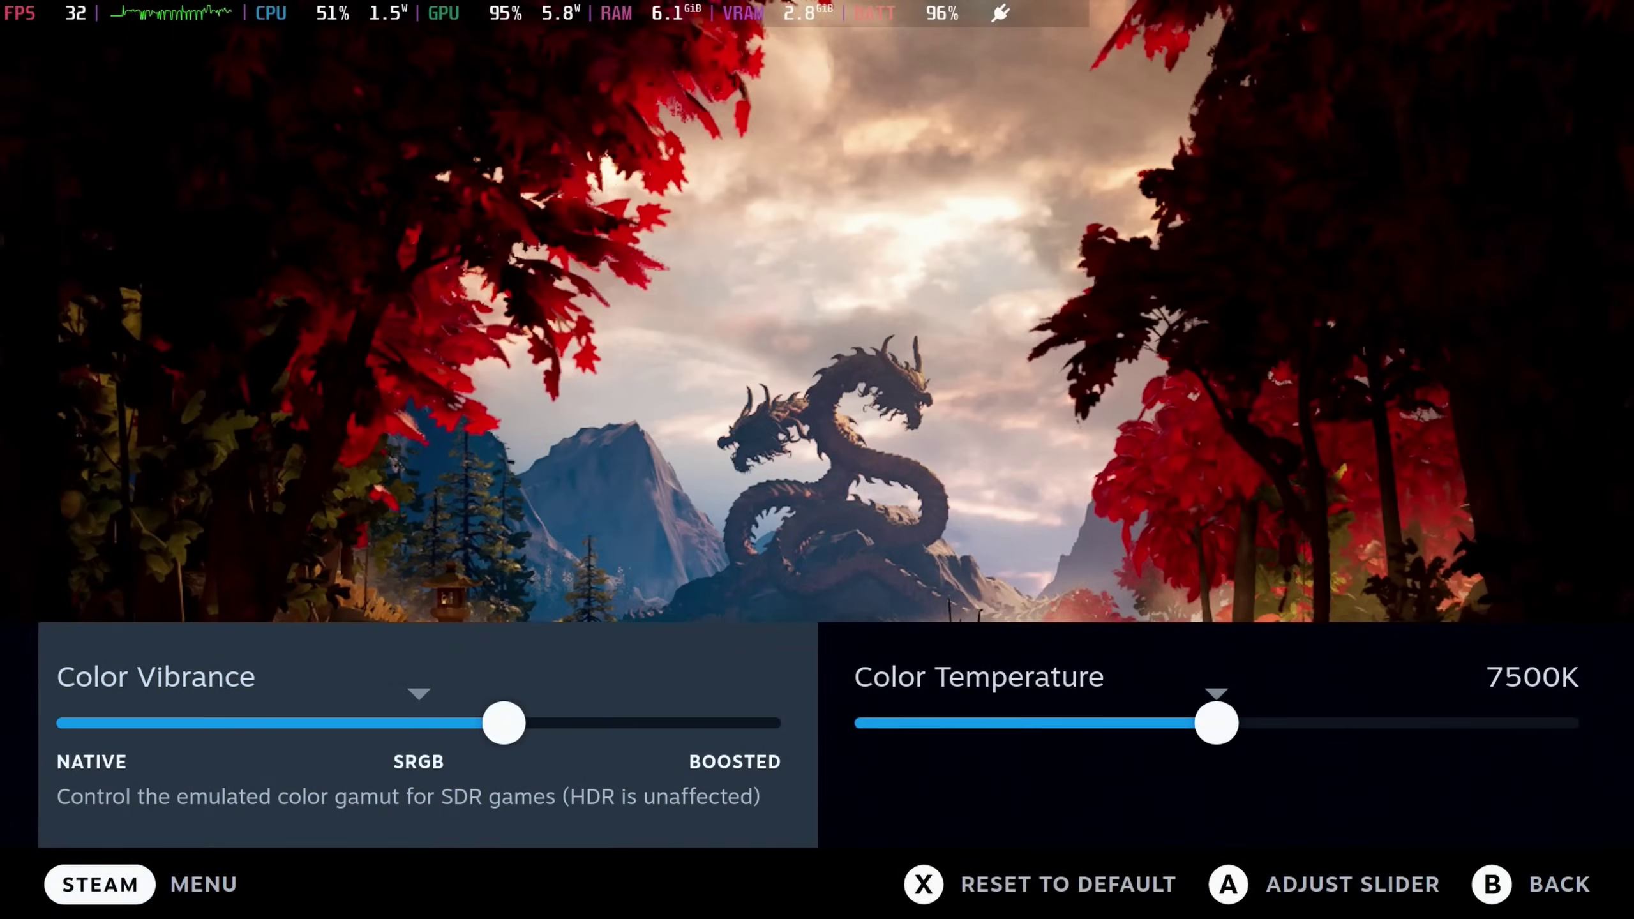
With the game as the preview, raise Color Vibrance and lower it all the way to Native
key("Right")
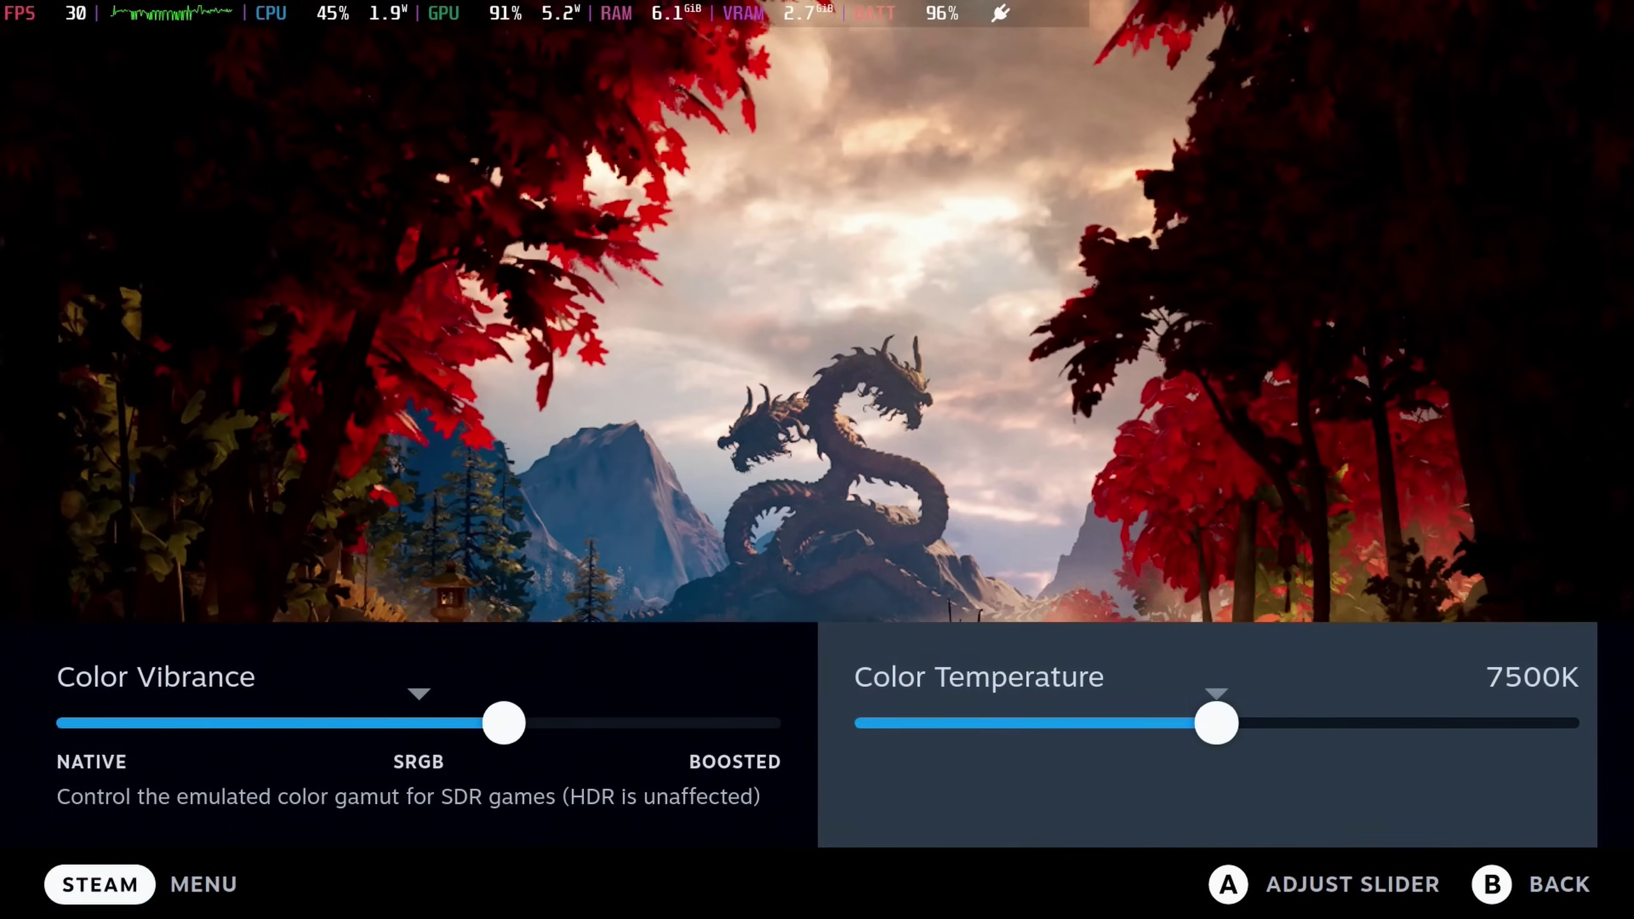
key("Left")
key("Return")
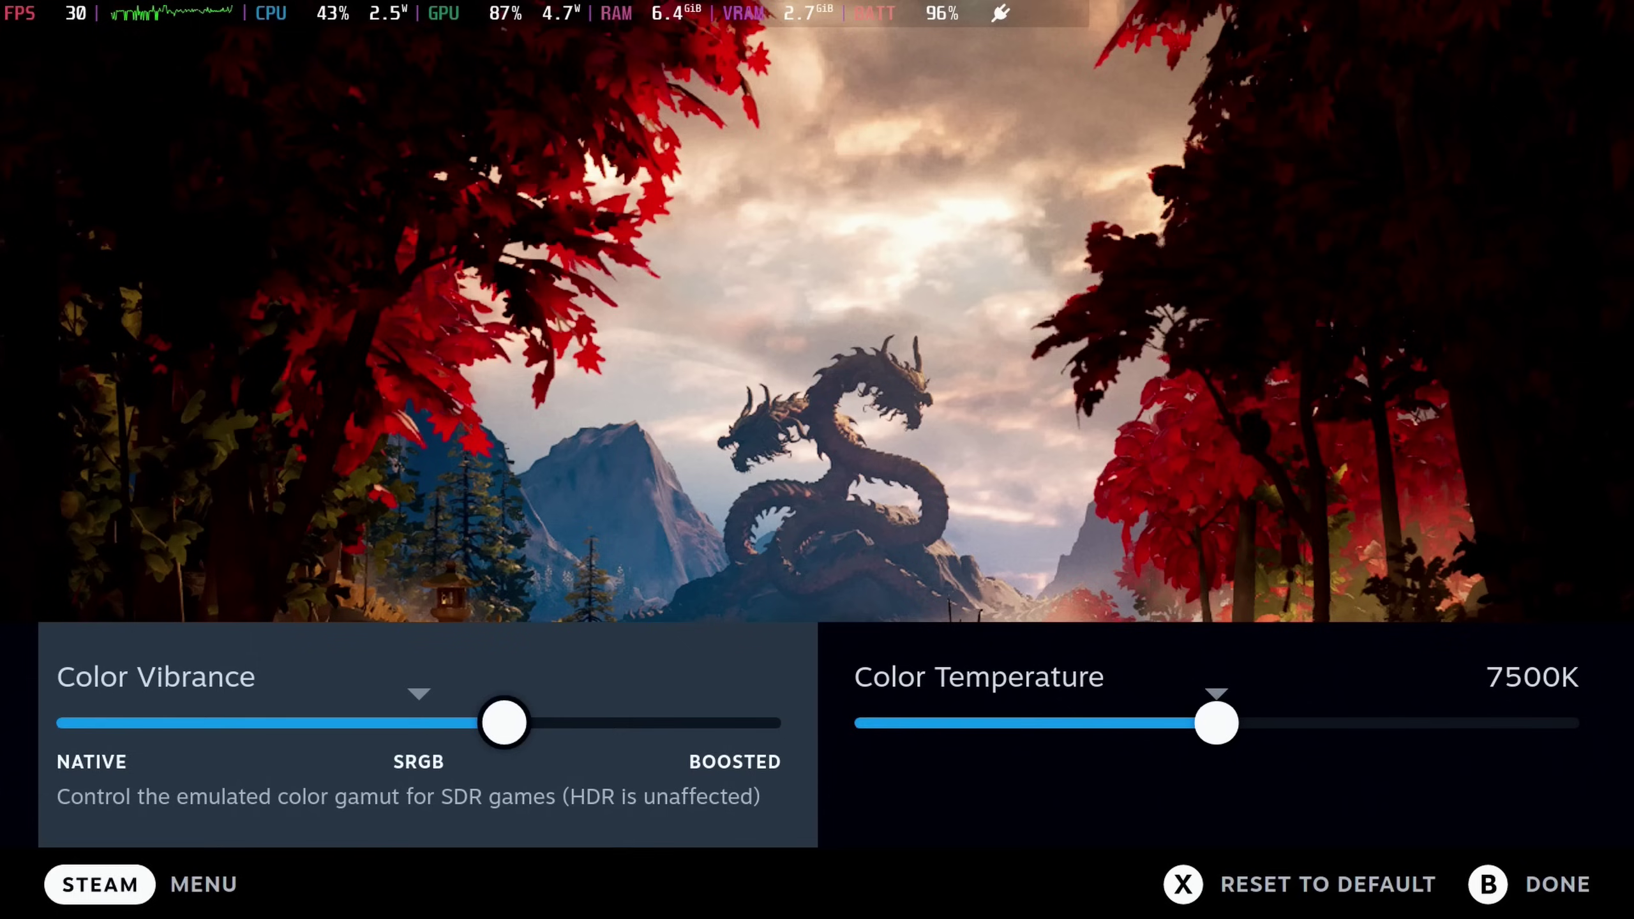
key("Right")
key("Right")
key("Right")
key("Right")
key("Right")
key("Right")
key("Right")
key("Right")
key("Left")
key("Left")
key("Left")
key("Left")
key("Left")
key("Left")
key("Left")
key("Left")
key("Left")
key("Left")
key("Left")
key("Left")
key("Left")
key("Left")
key("Left")
key("Left")
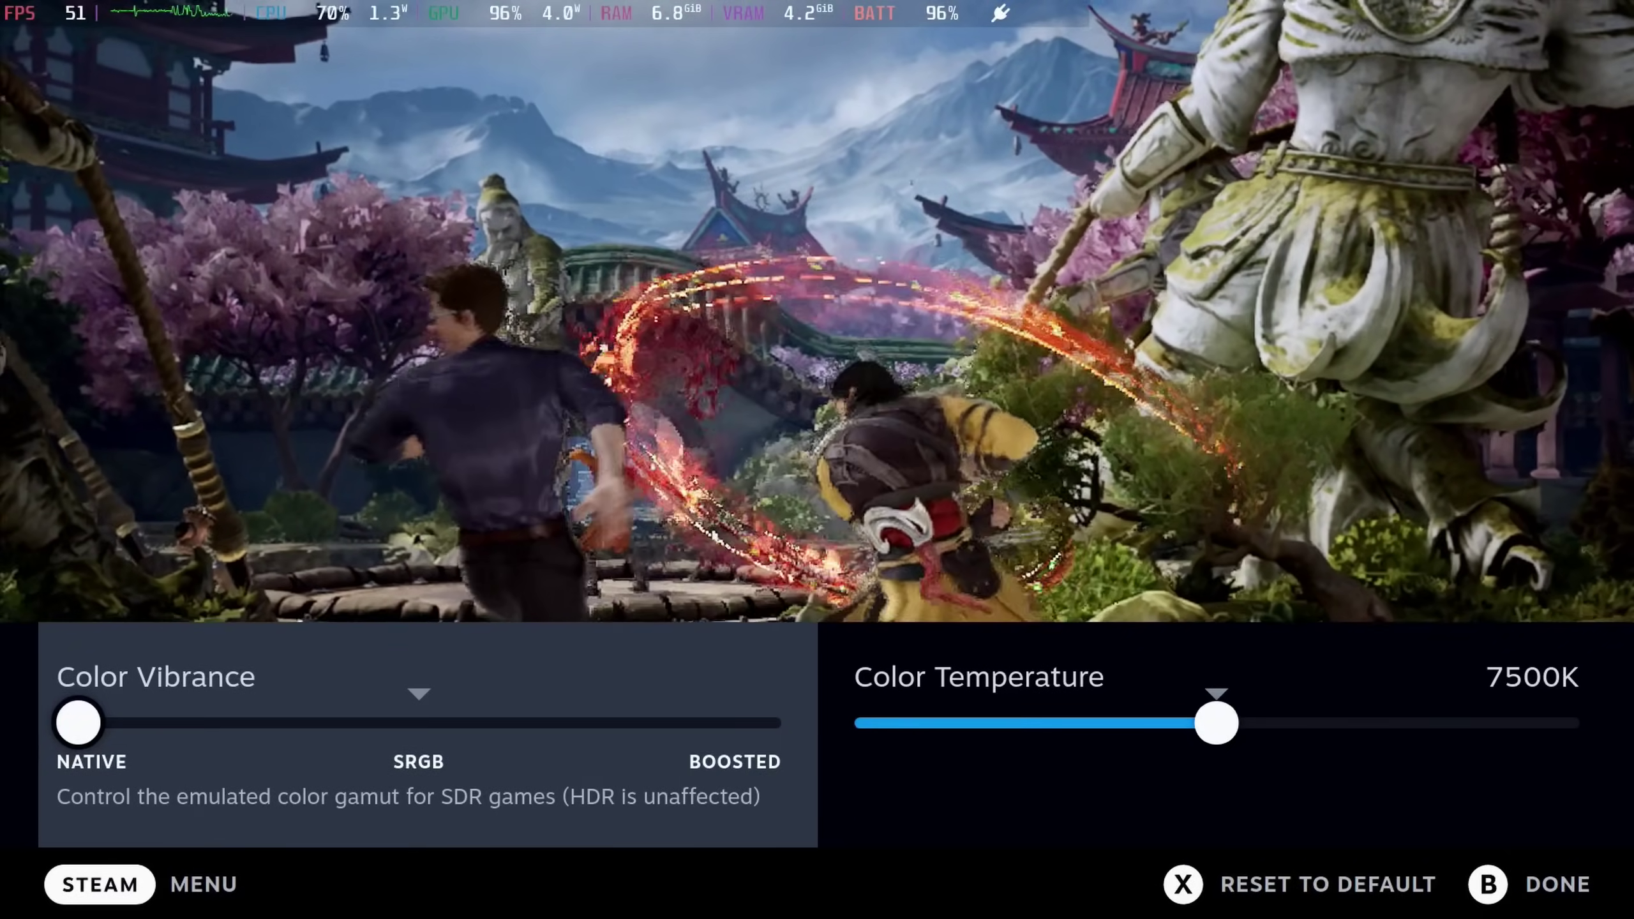
Raise Color Vibrance from Native to the maximum Boosted level over the game preview
key("Right")
key("Right")
key("Right")
key("Right")
key("Right")
key("Right")
key("Right")
key("Right")
key("Right")
key("Right")
key("Right")
key("Right")
key("Right")
key("Right")
key("Right")
key("Right")
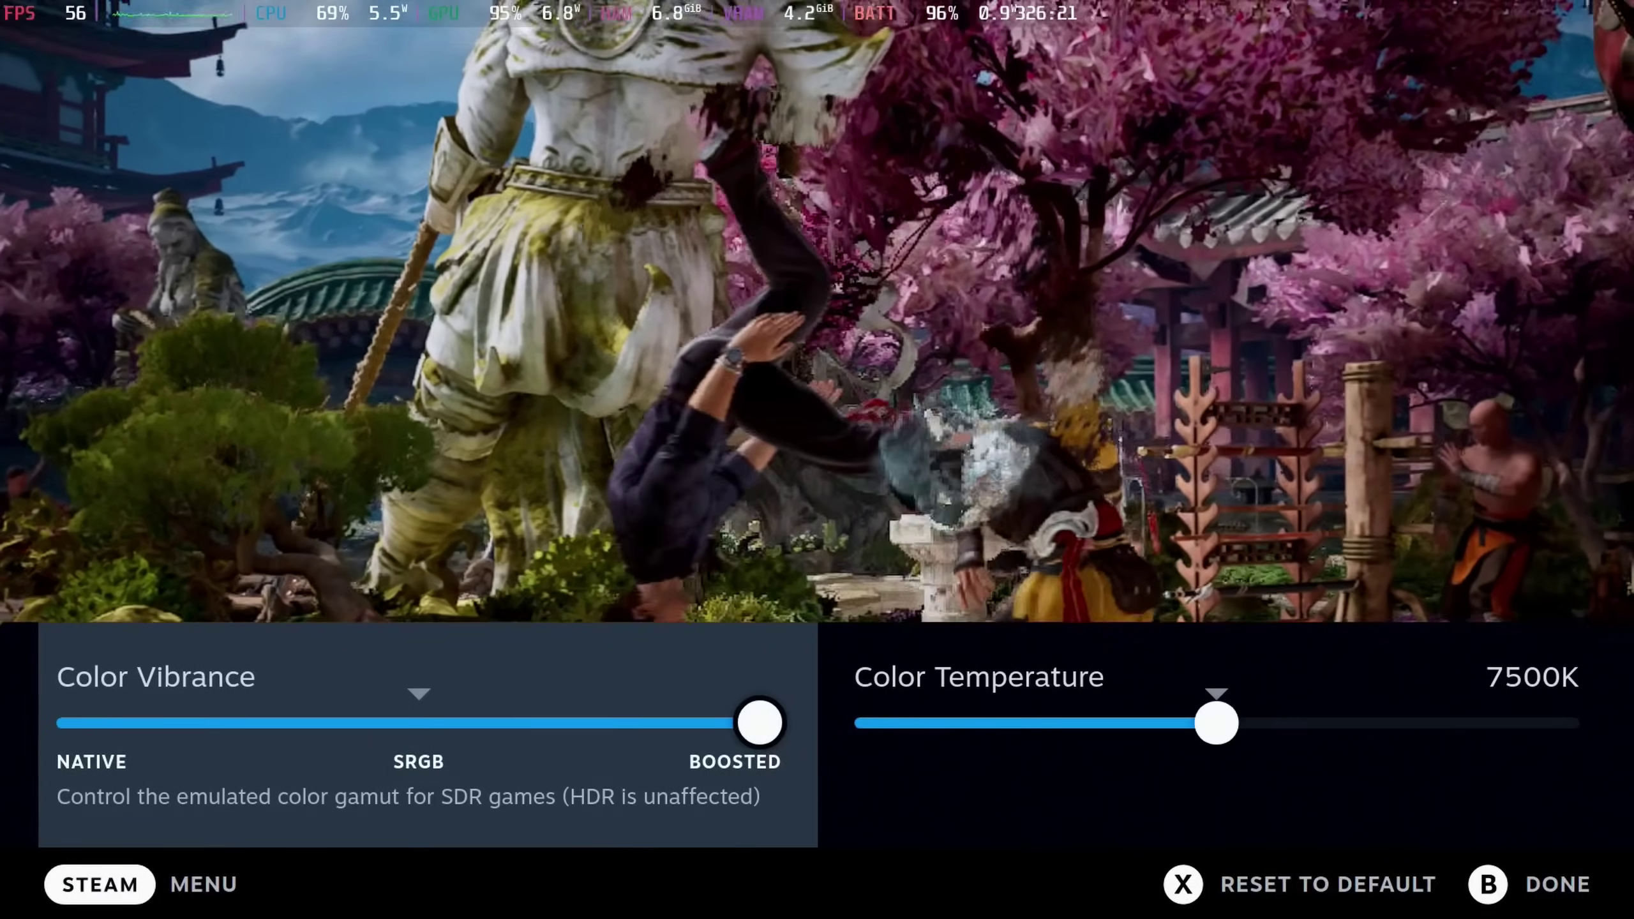
Lower Color Vibrance below the default mark and bring it back up to SRGB
key("Left")
key("Left")
key("Left")
key("Left")
key("Left")
key("Left")
key("Left")
key("Left")
key("Left")
key("Left")
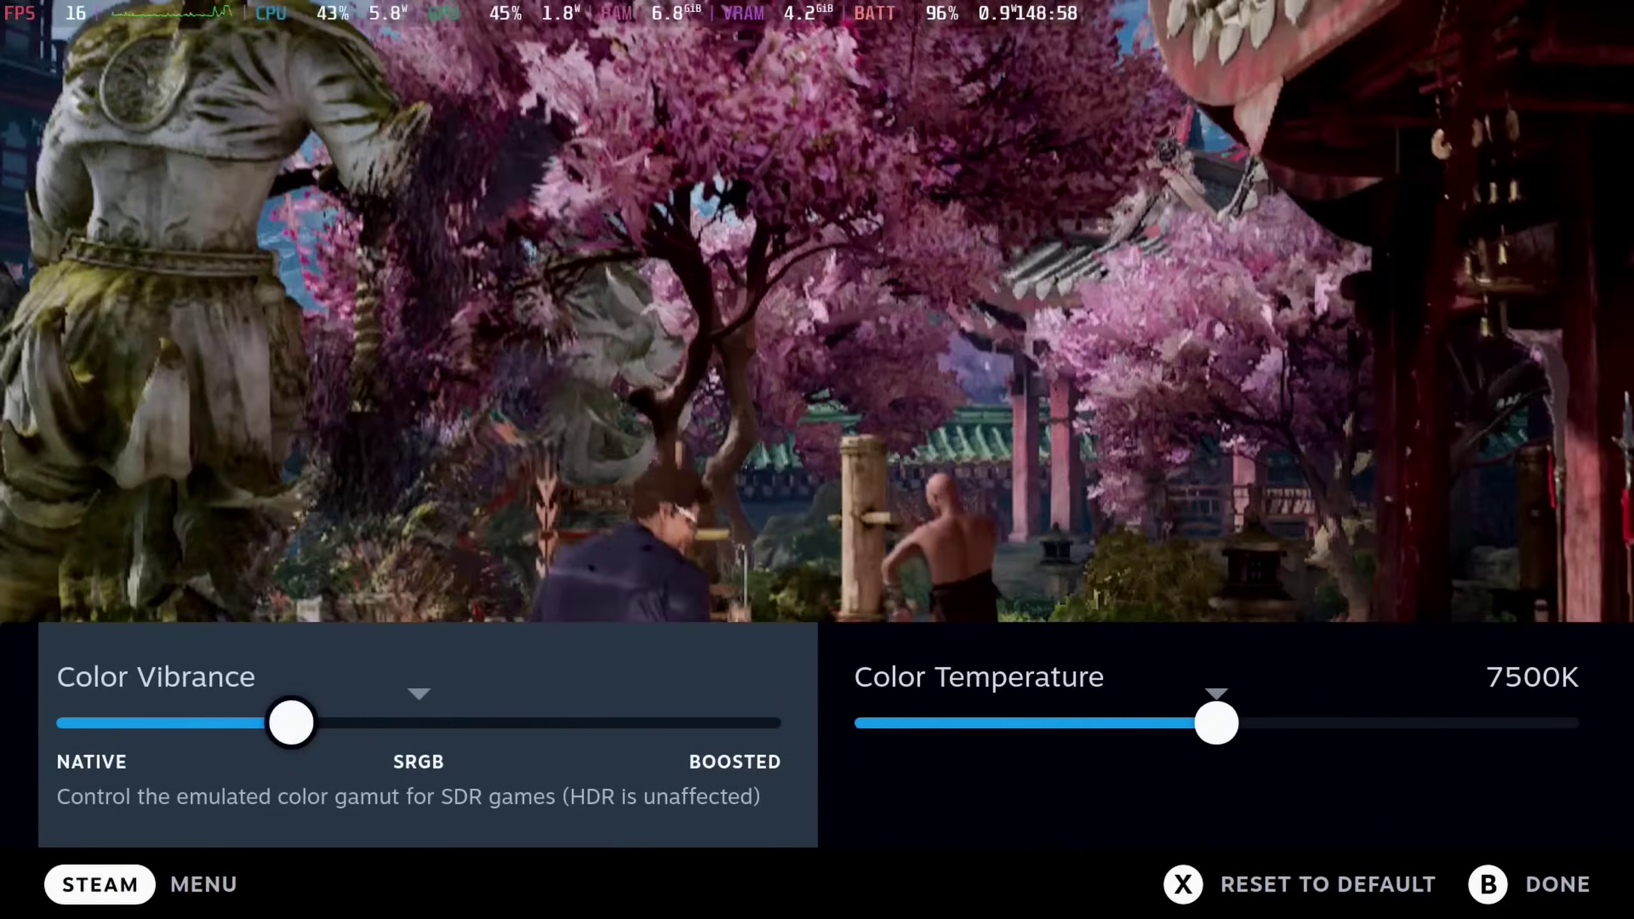
key("Right")
key("Right")
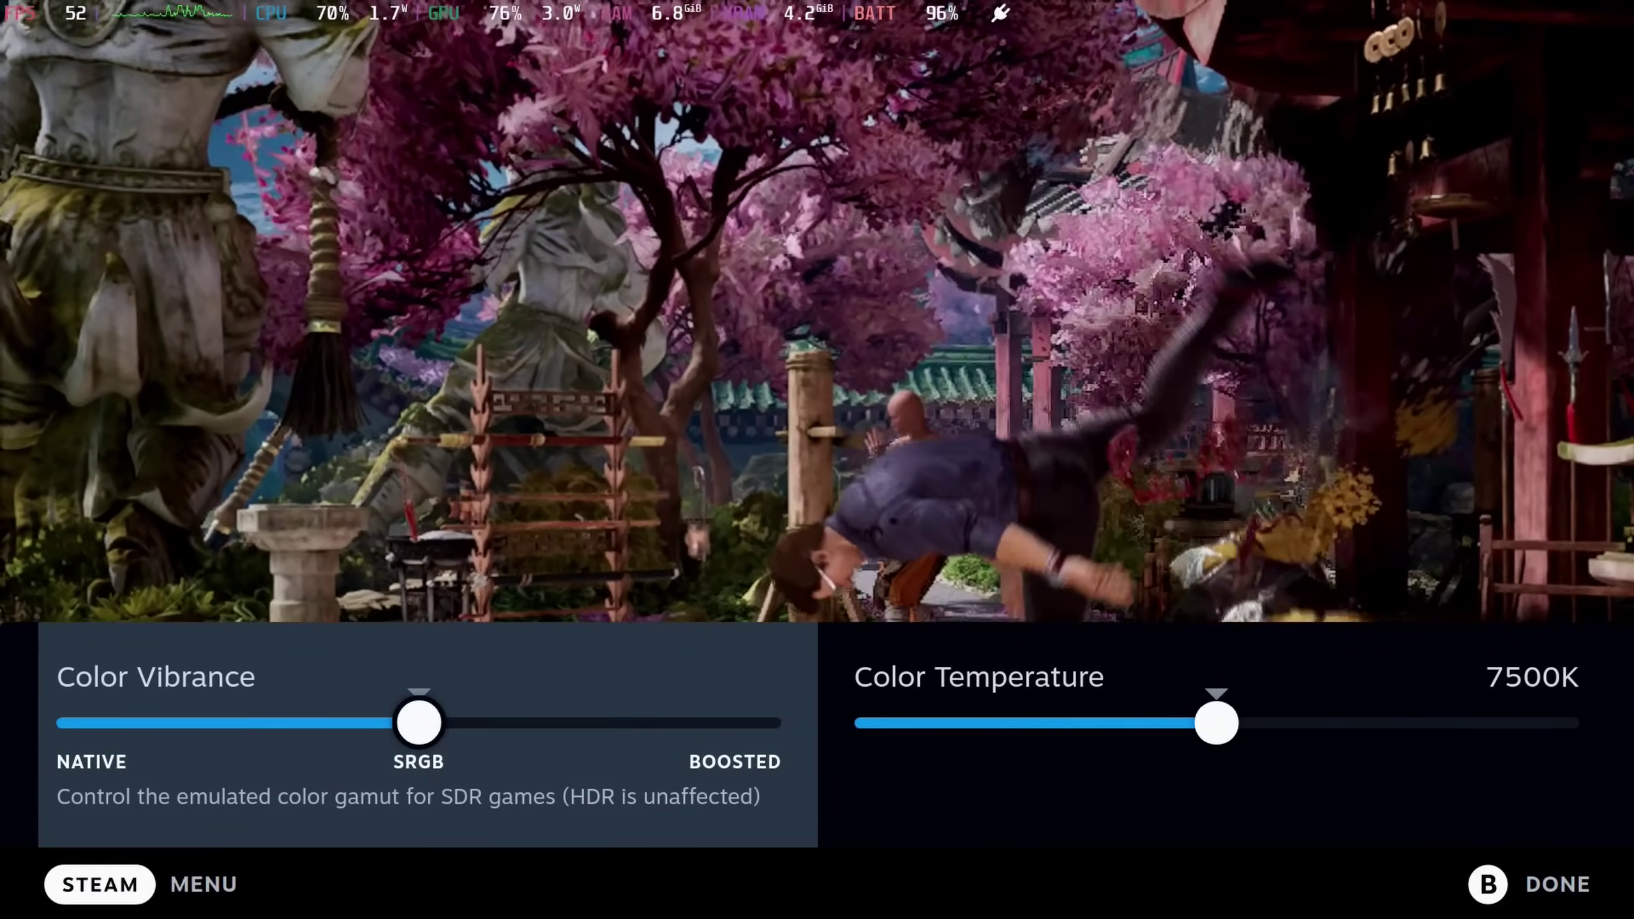
Set Color Vibrance to a little over a third of the way from SRGB to Boosted and leave the color adjustment
key("Right")
key("Right")
key("Right")
key("Right")
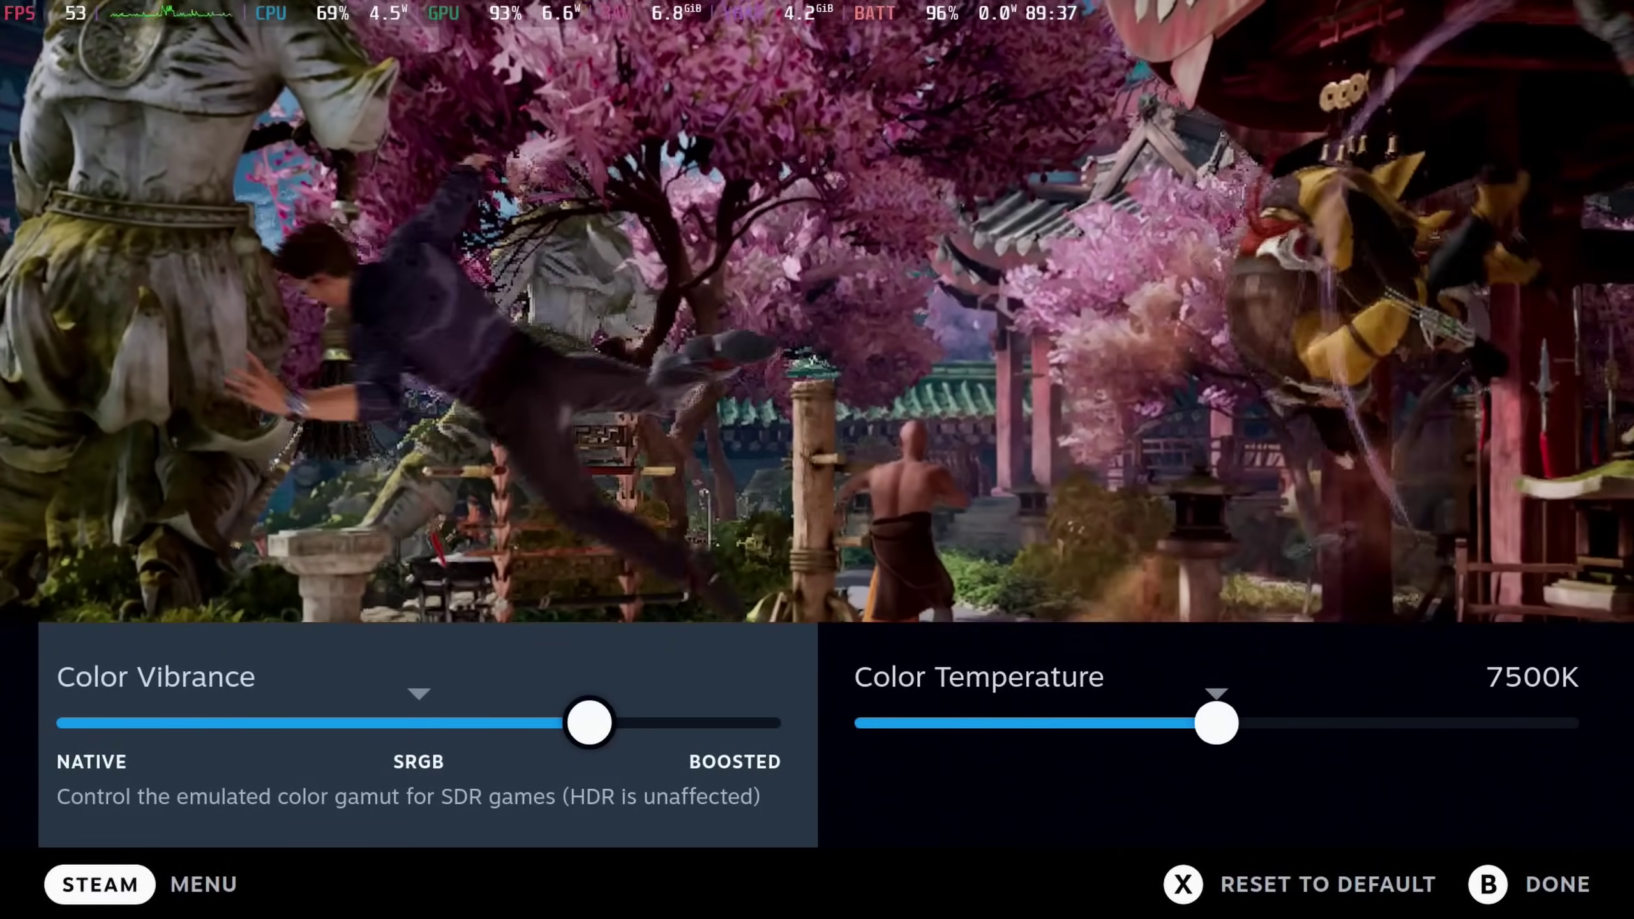
key("Left")
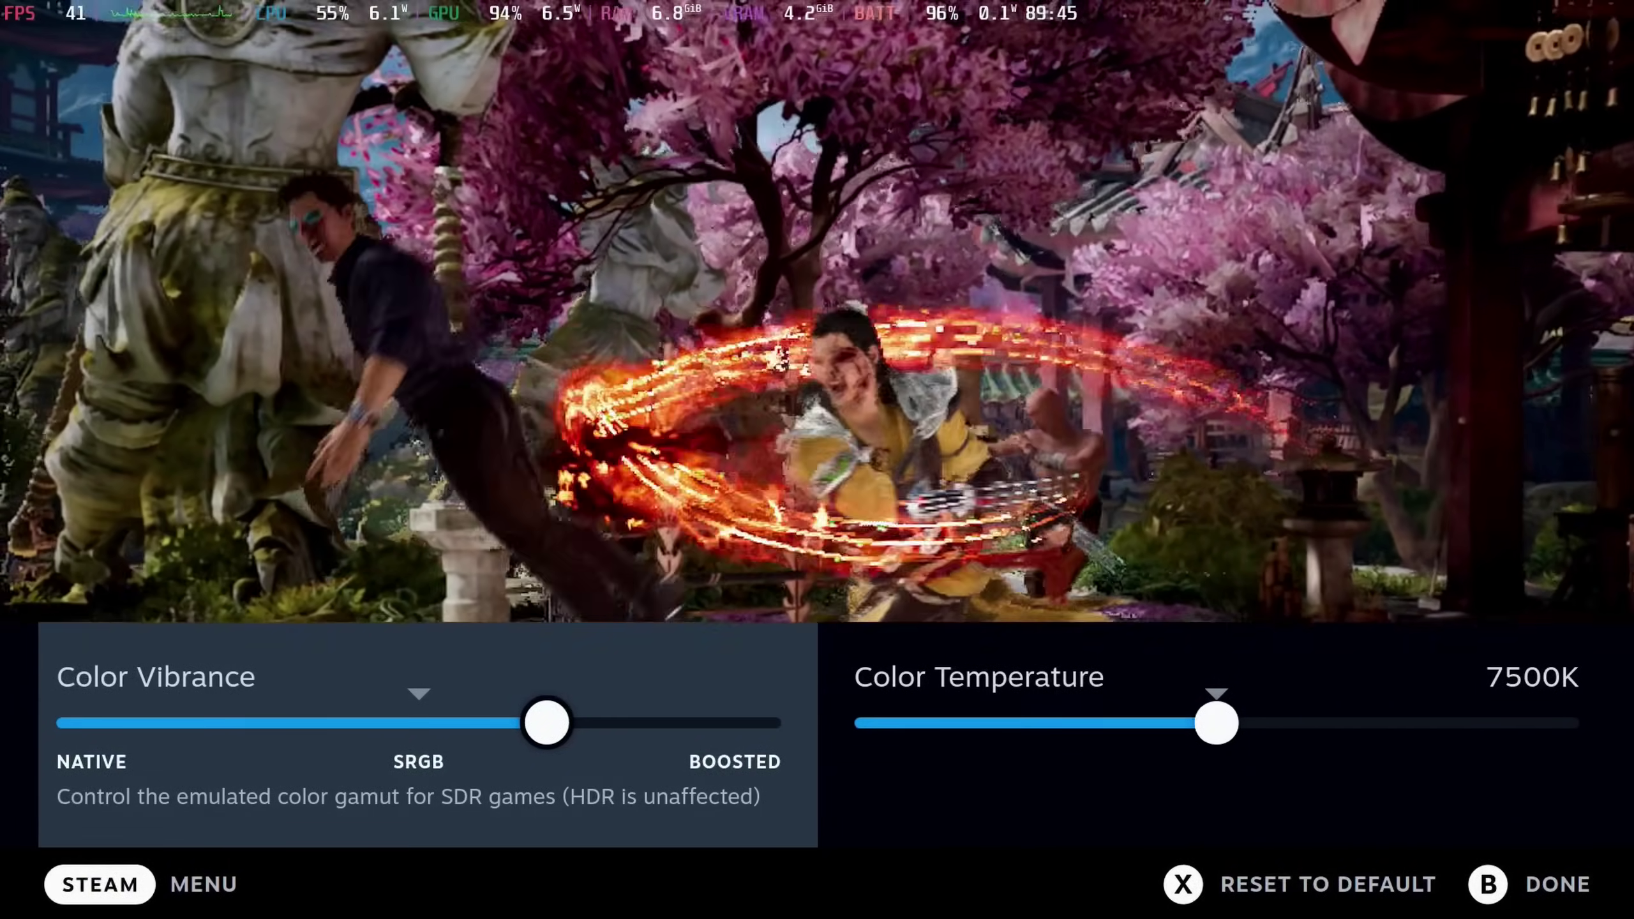
key("Escape")
key("Escape")
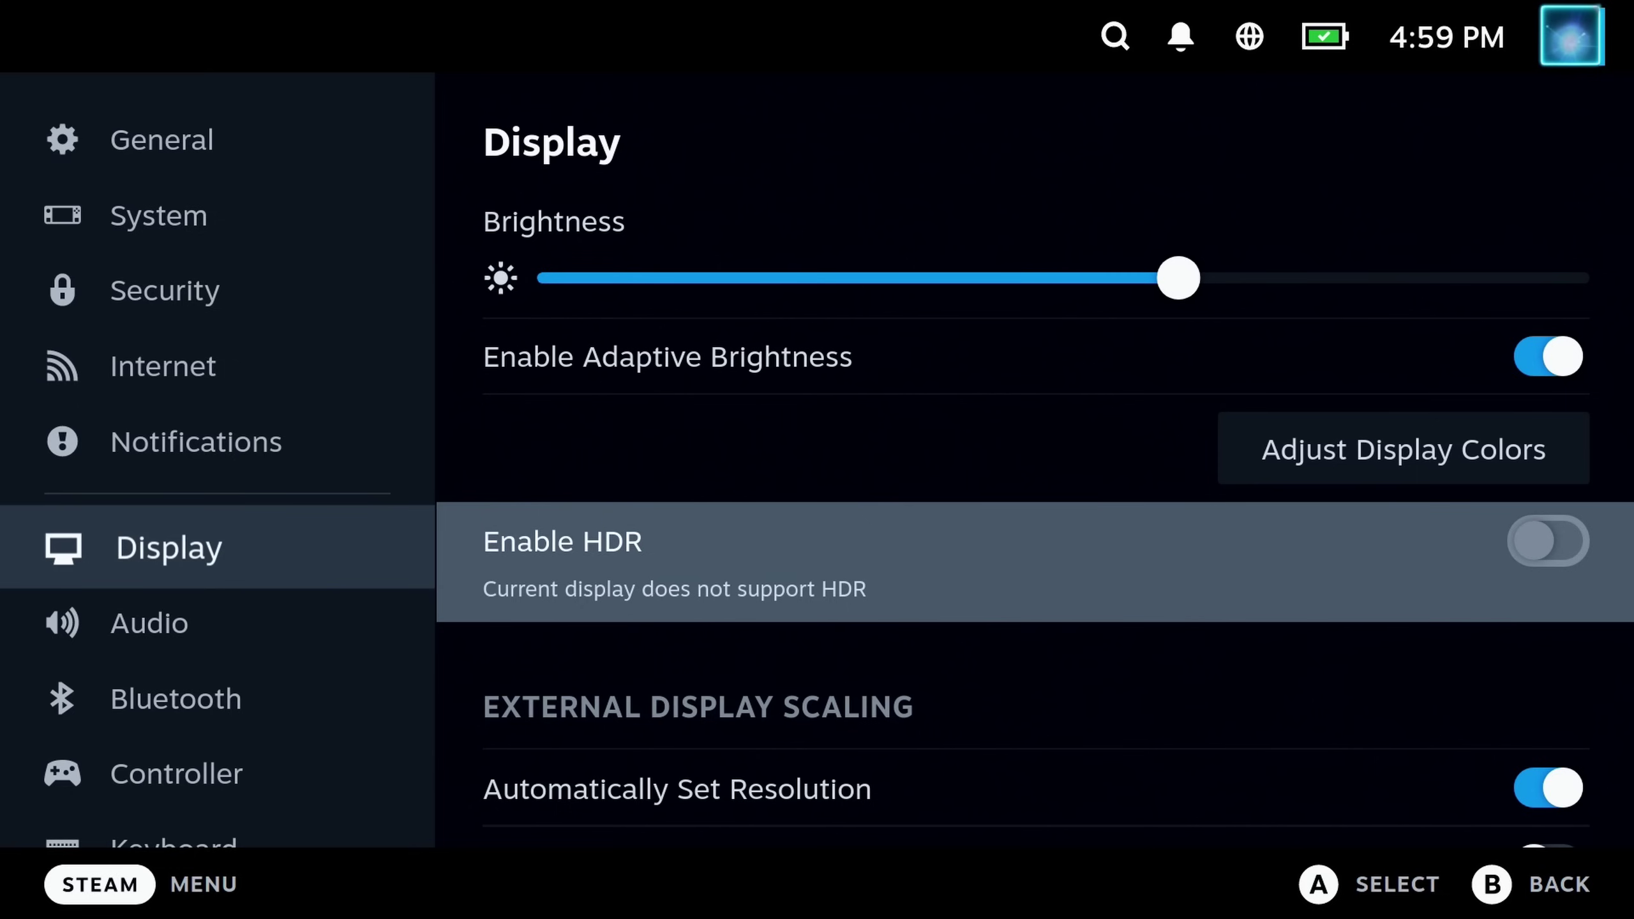
Look through the Display settings from Enable HDR down to the Night Mode scheduling options
key("Down")
key("Down")
key("Down")
key("Down")
key("Down")
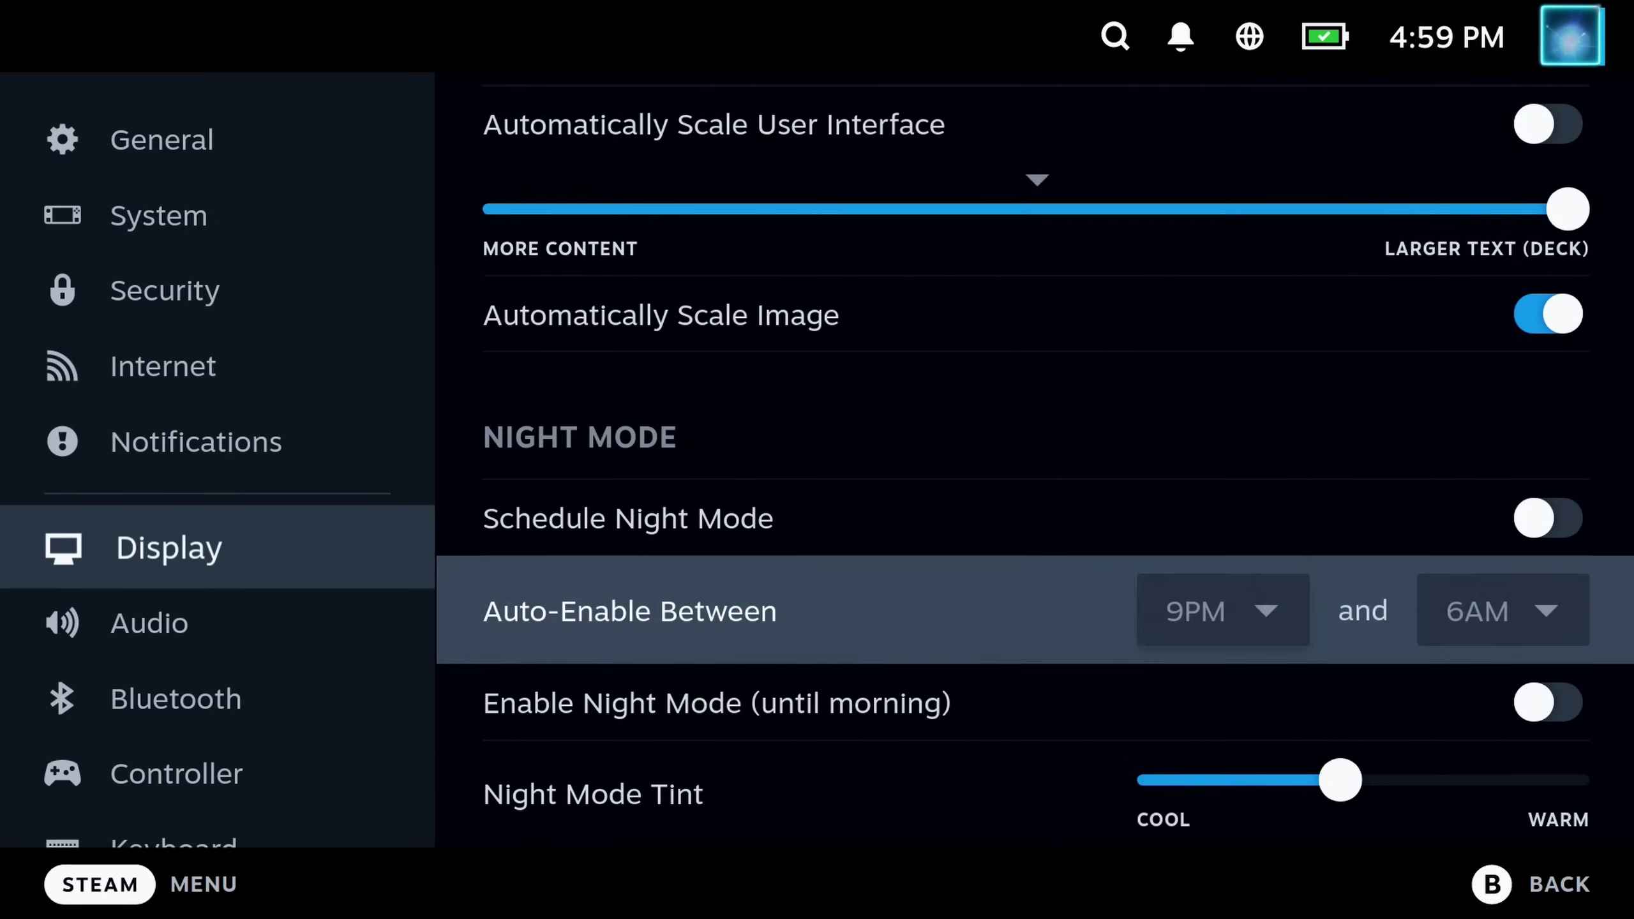
Look through the remaining Display settings, from the Night Mode options past the sleep timers to the Advanced section
key("Down")
key("Down")
key("Down")
key("Down")
key("Down")
key("Down")
key("Down")
key("Down")
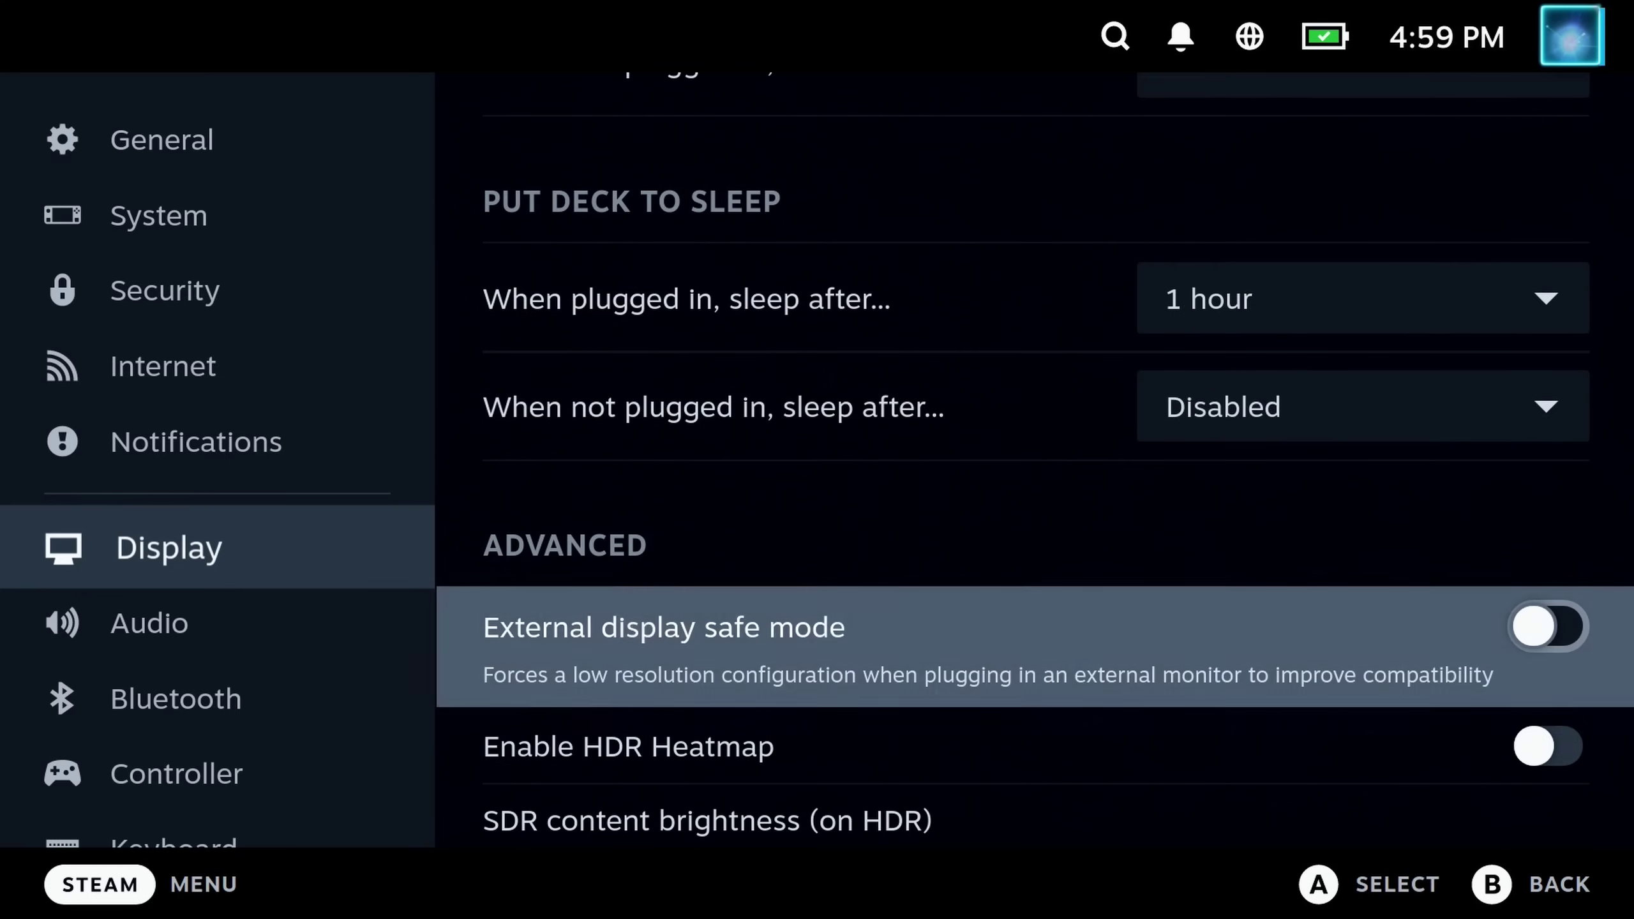
key("Down")
key("Down")
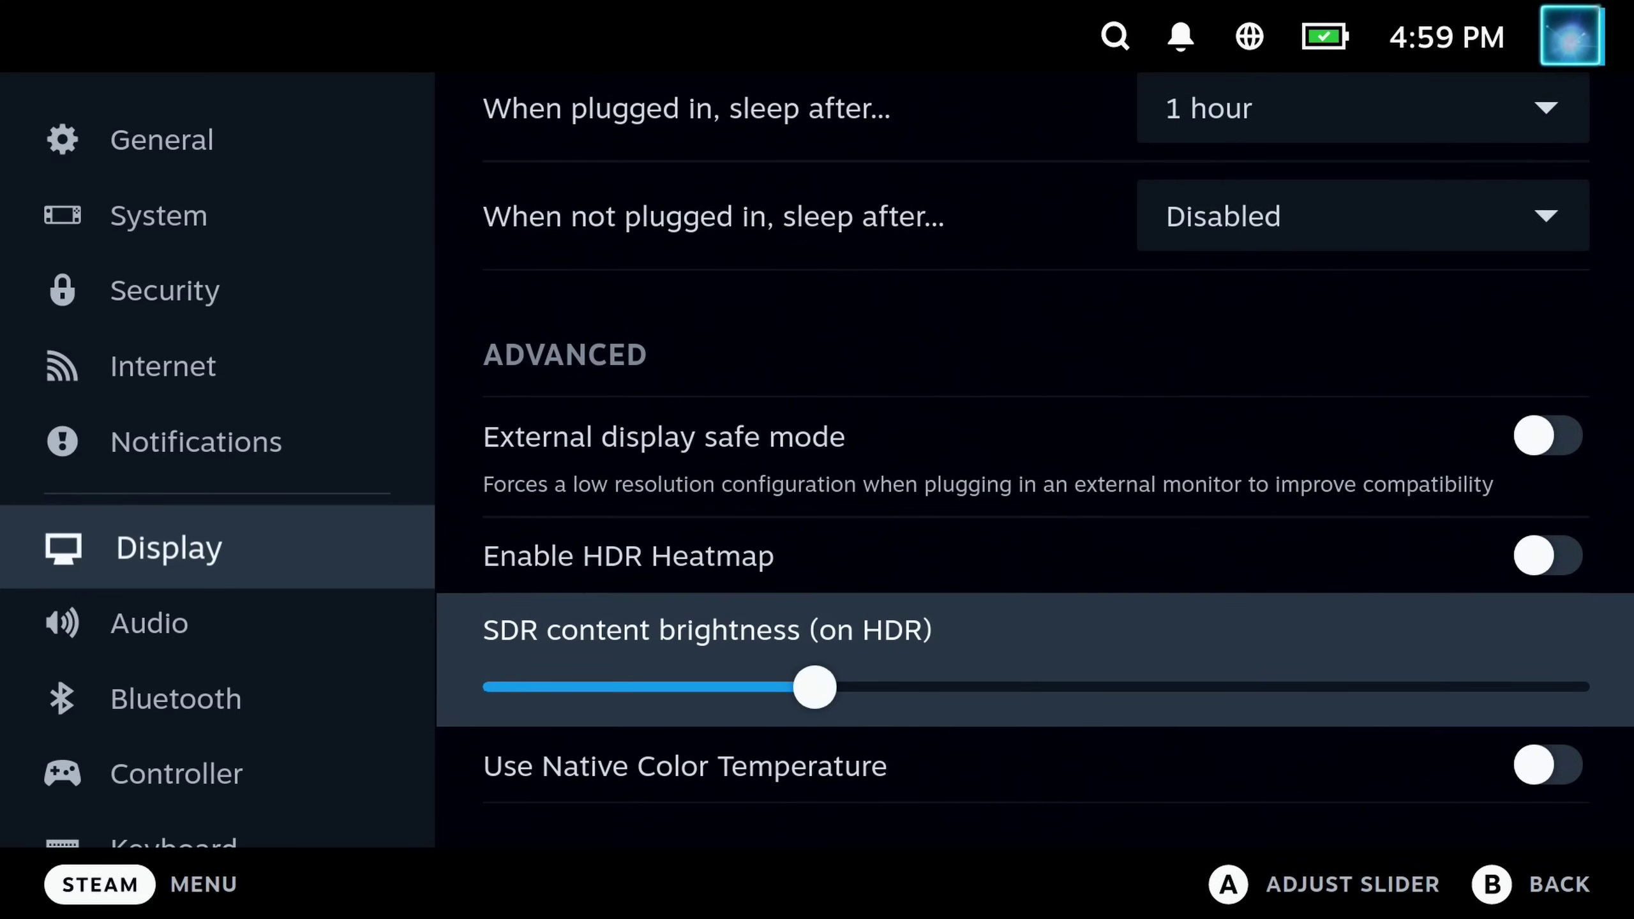
Raise the SDR content brightness (on HDR) slightly, to just under a third of its range
key("Up")
key("Down")
key("Return")
key("Right")
key("Right")
key("Right")
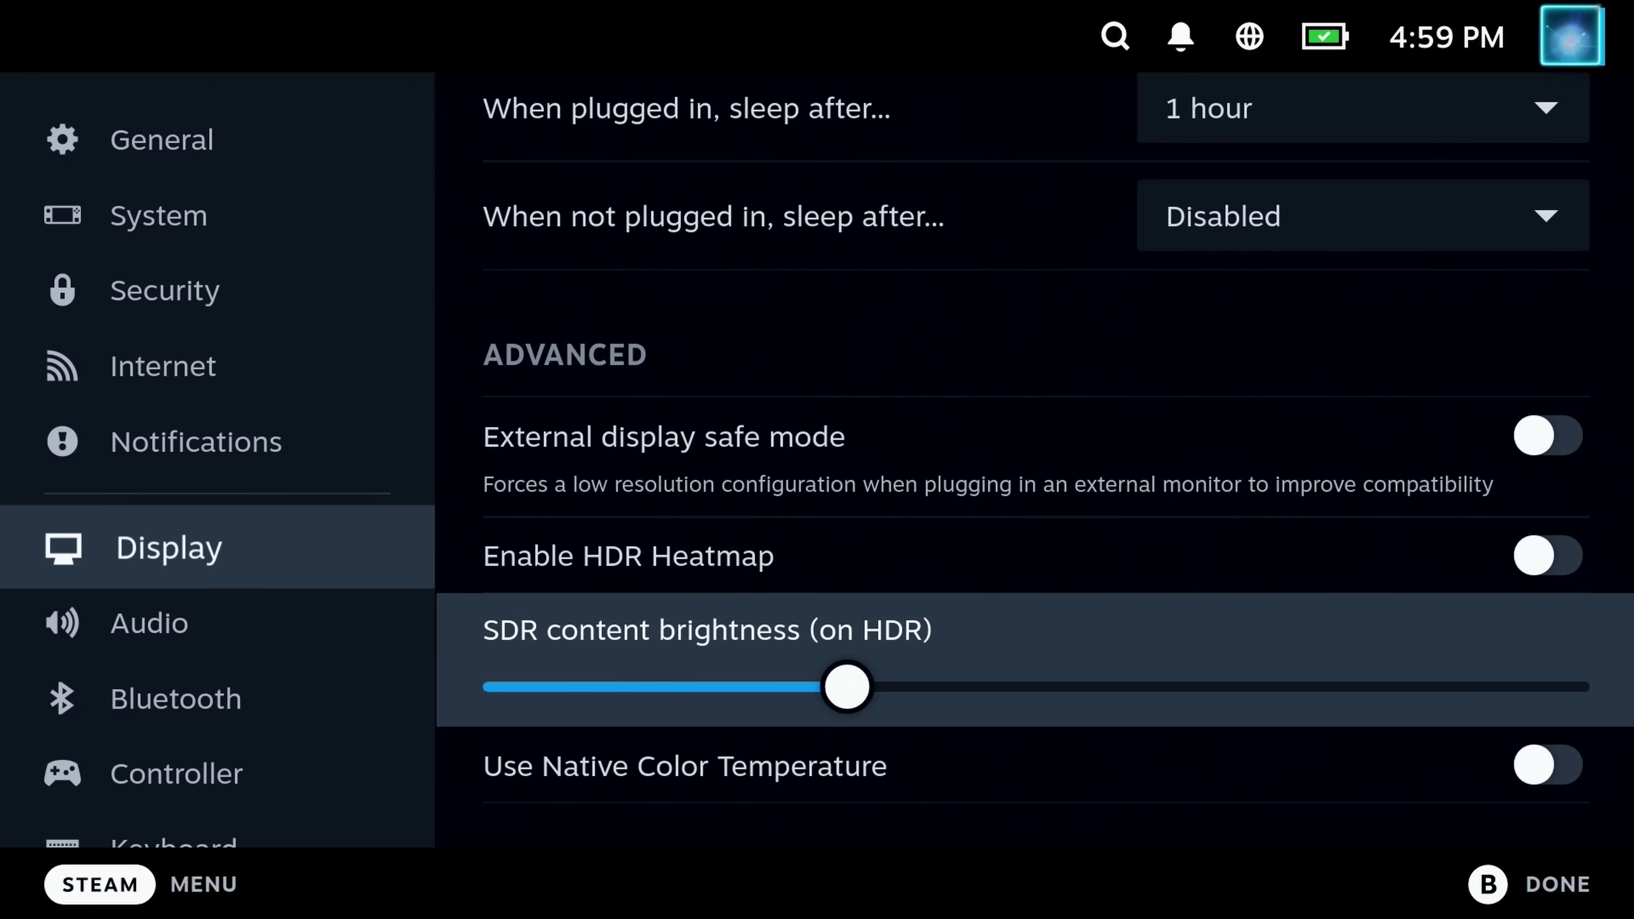
key("Escape")
Switch Use Native Color Temperature on and back off in the Advanced display settings
key("Down")
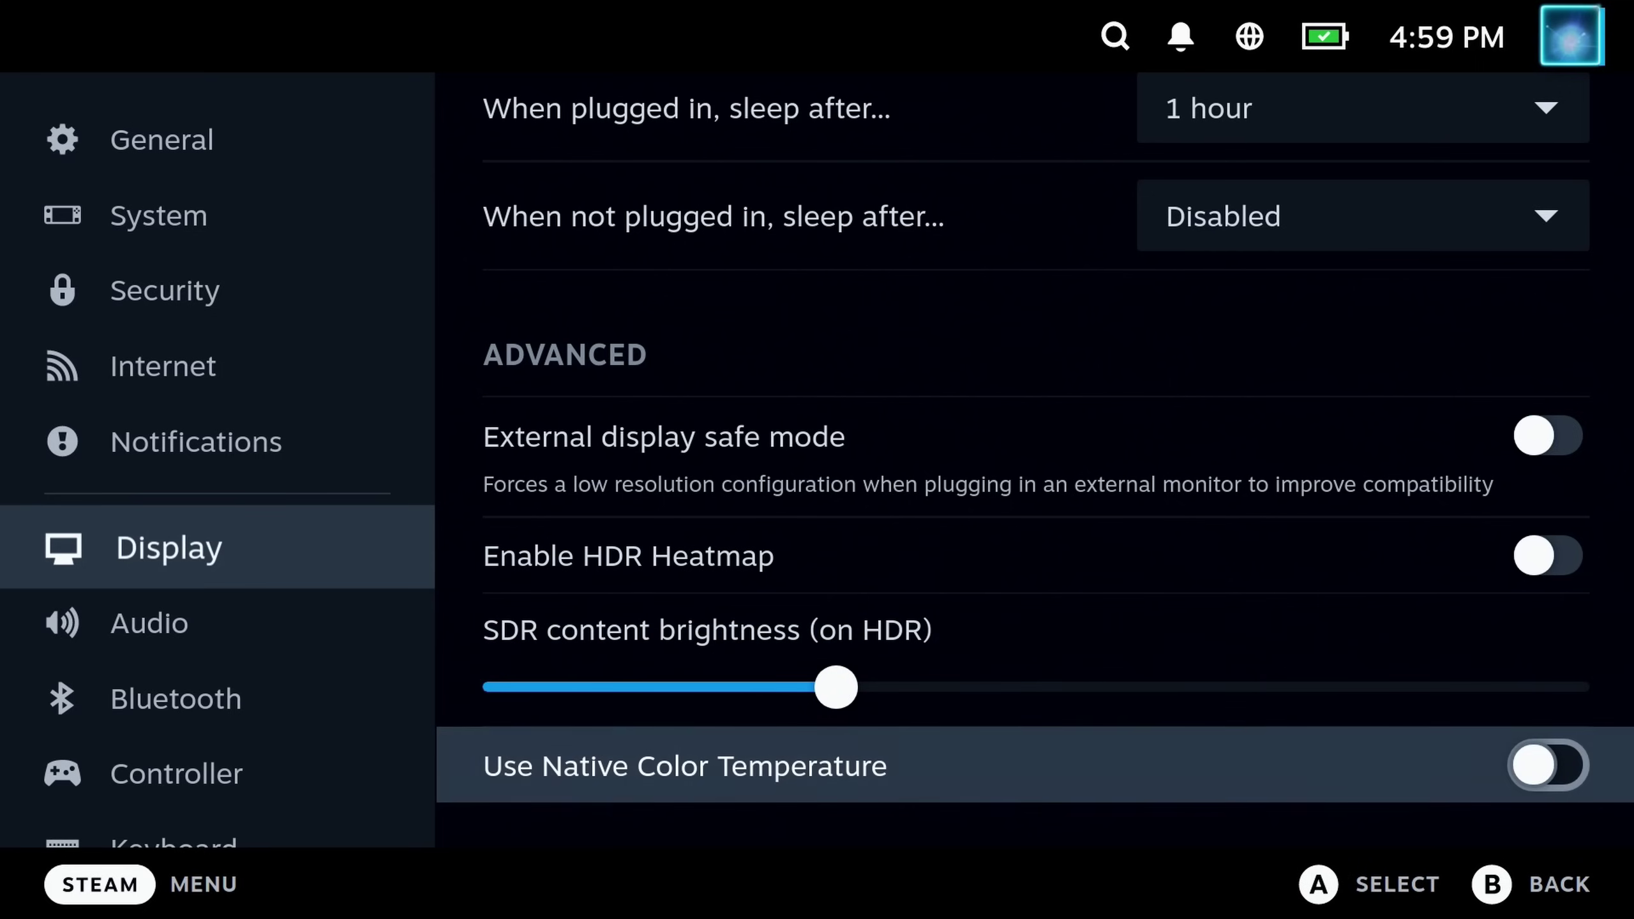
key("Return")
key("Return")
key("Up")
key("Up")
key("Up")
key("Down")
key("Down")
key("Down")
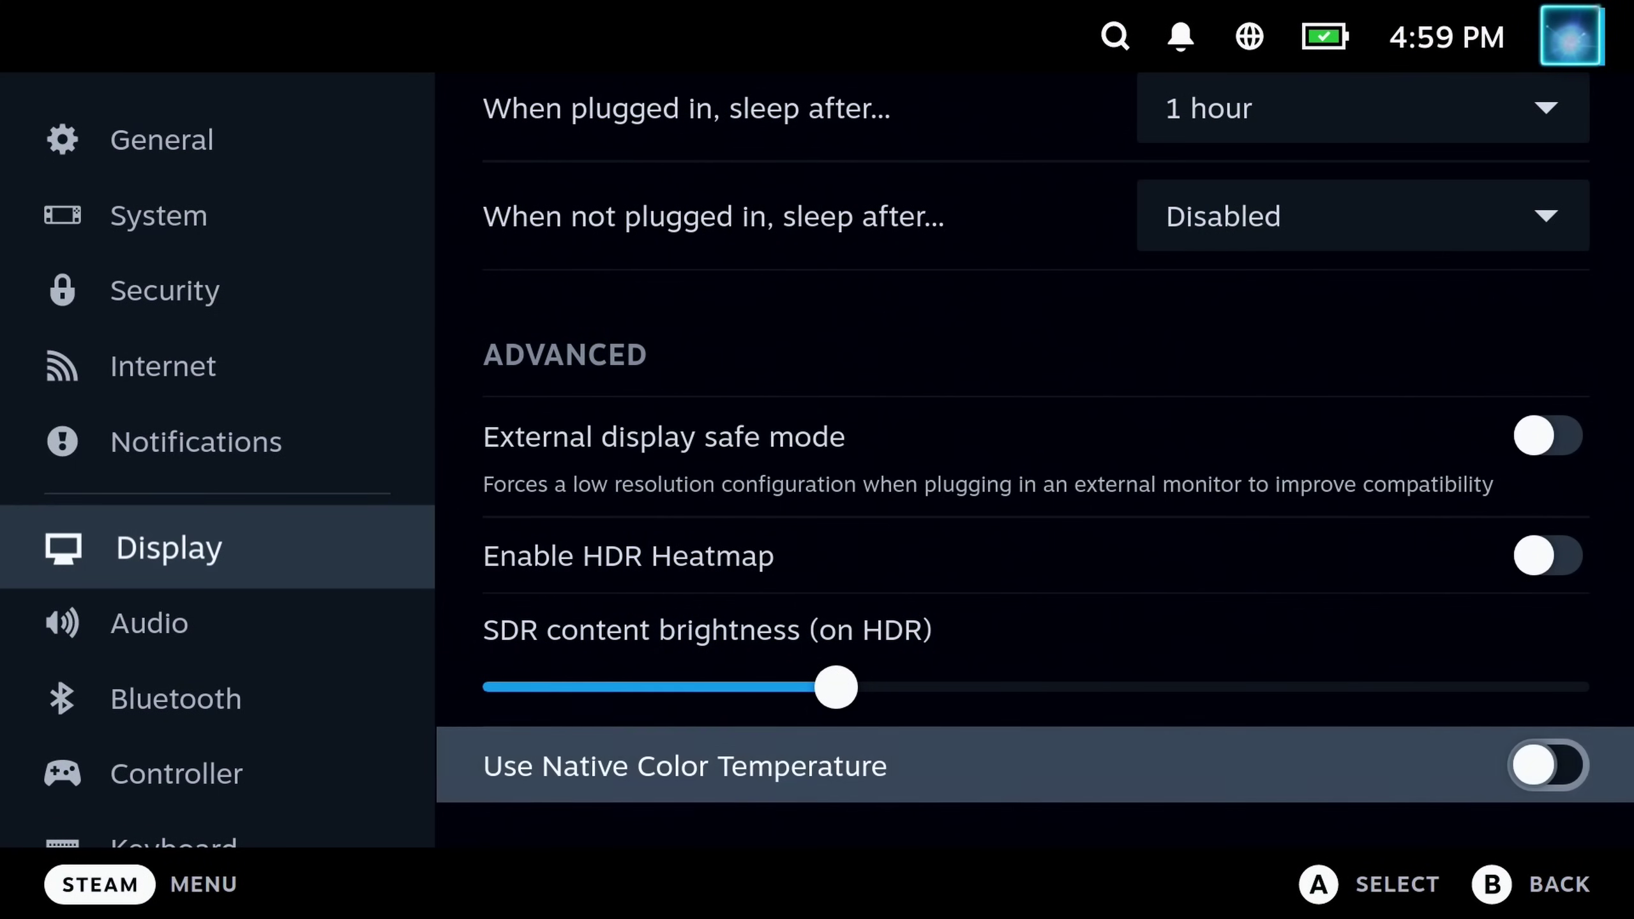
Turn Enable HDR Heatmap on to preview its effect and turn it back off
key("Up")
key("Up")
key("Return")
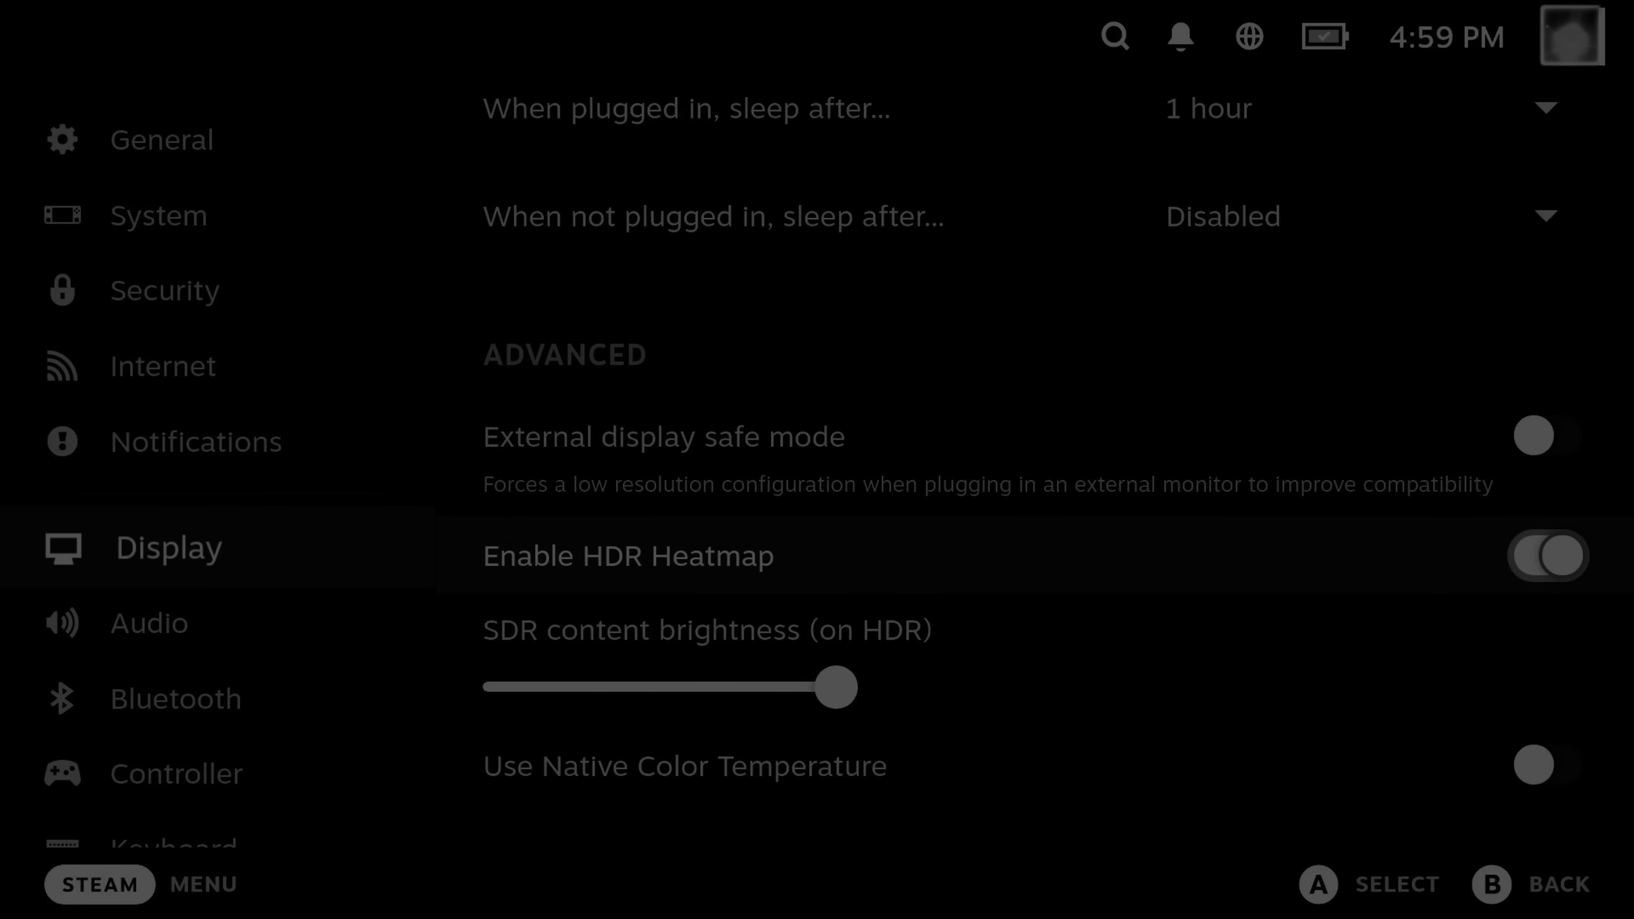
key("Return")
key("Down")
key("Down")
key("Up")
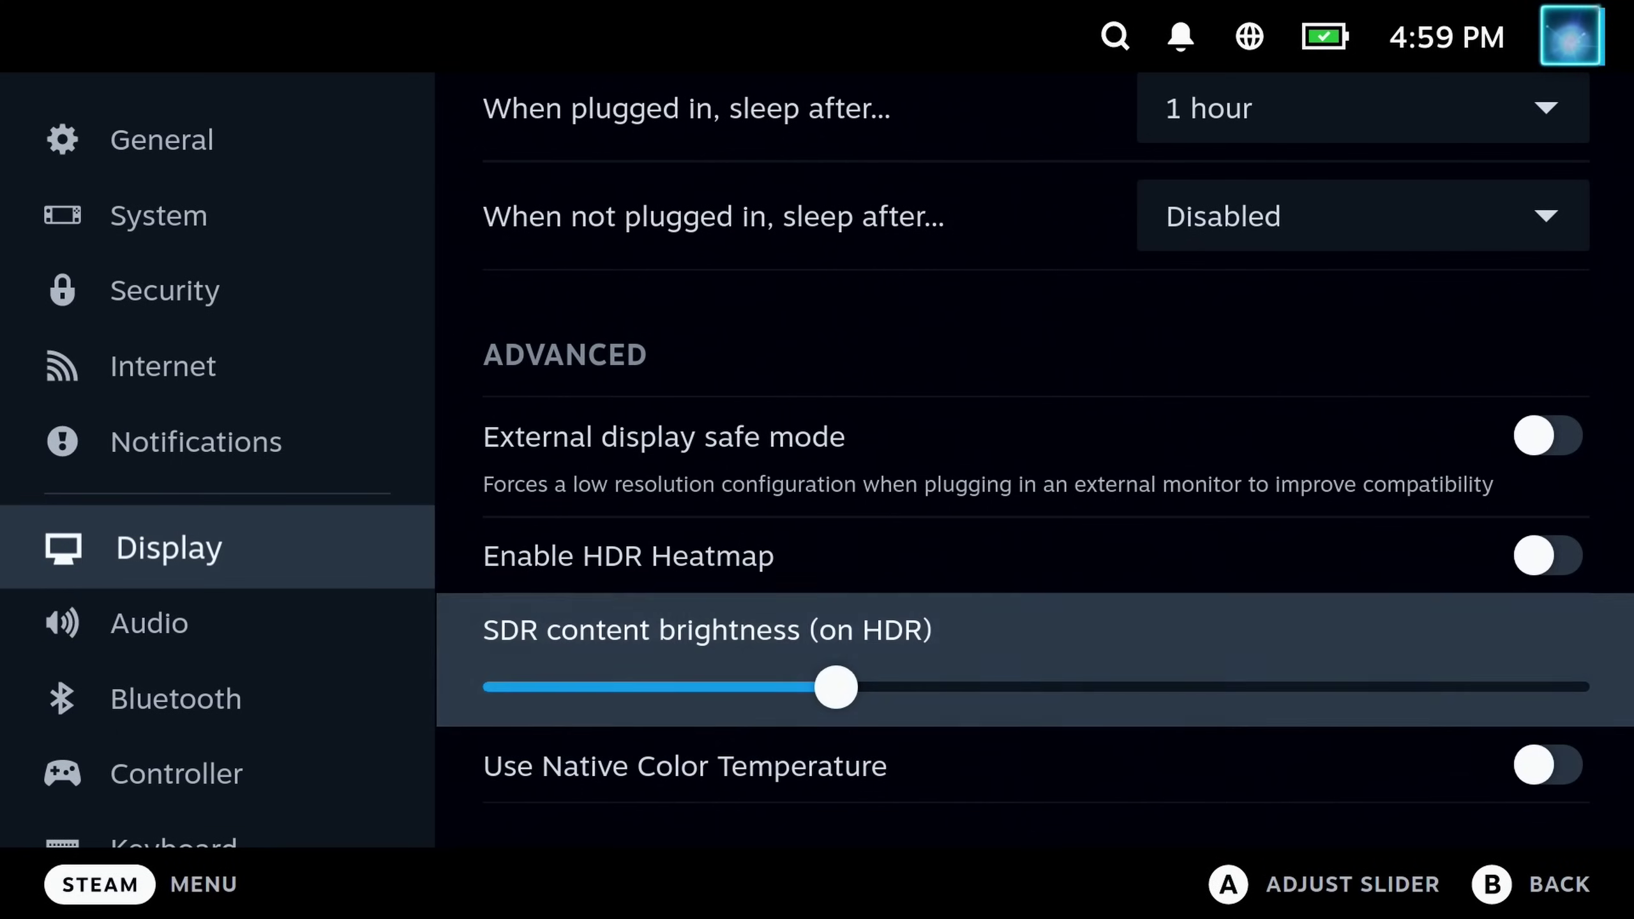
Go back up through the Display settings from SDR content brightness
key("Up")
key("Up")
key("Up")
key("Up")
key("Up")
key("Up")
key("Up")
key("Up")
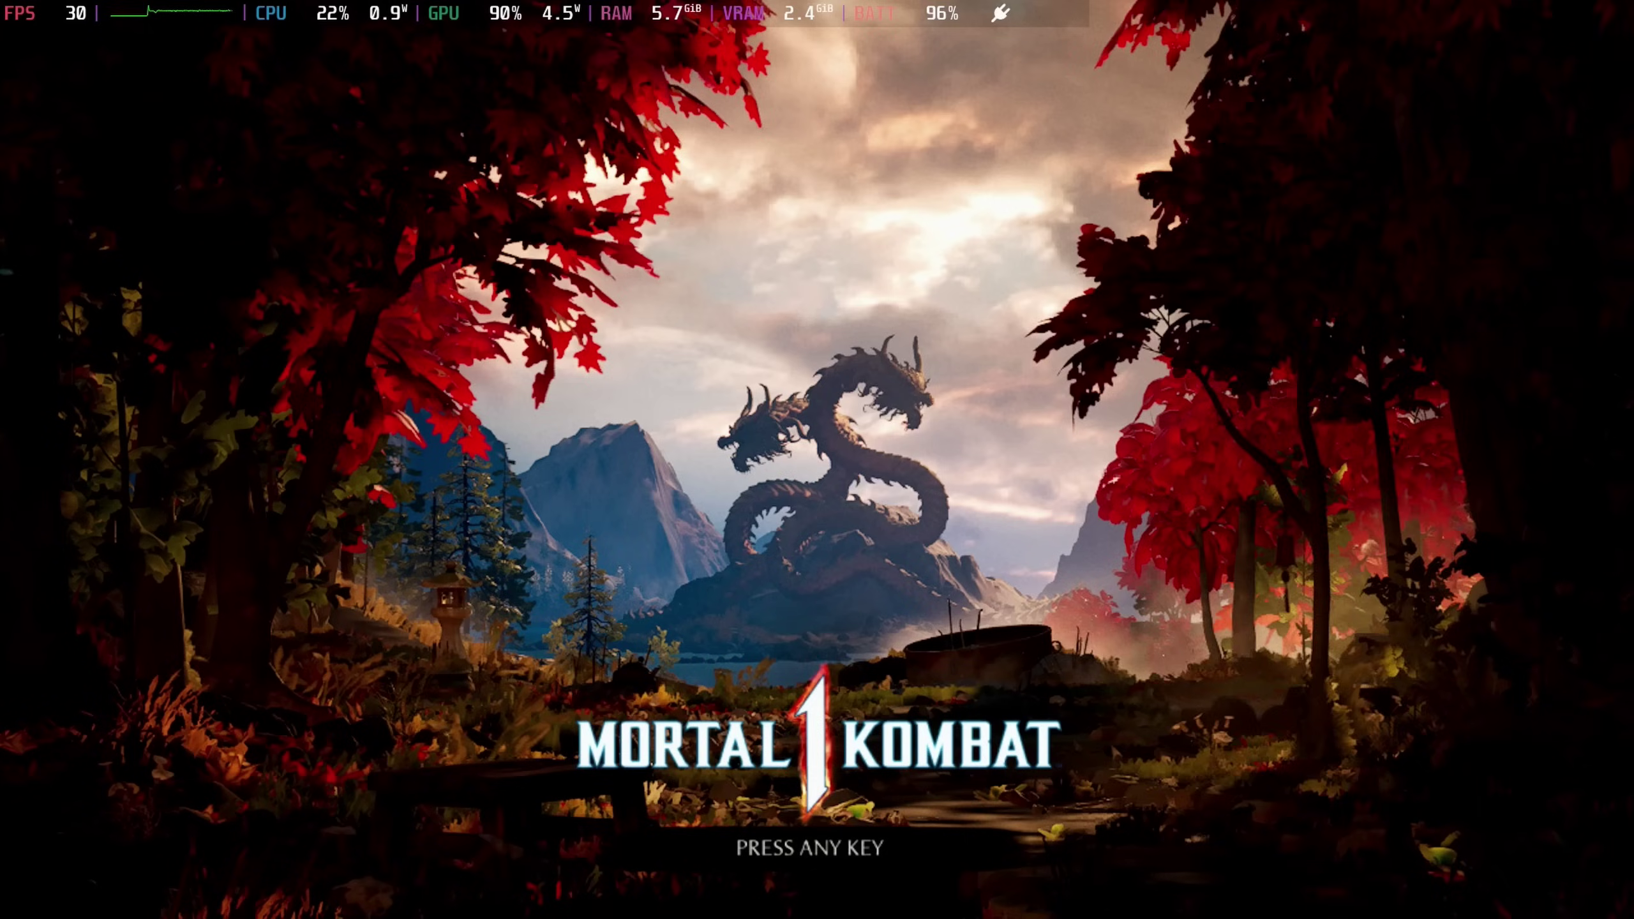
Bring up the Performance settings over the running game and examine the Framerate Limit and Refresh Rate options
key("ctrl+2")
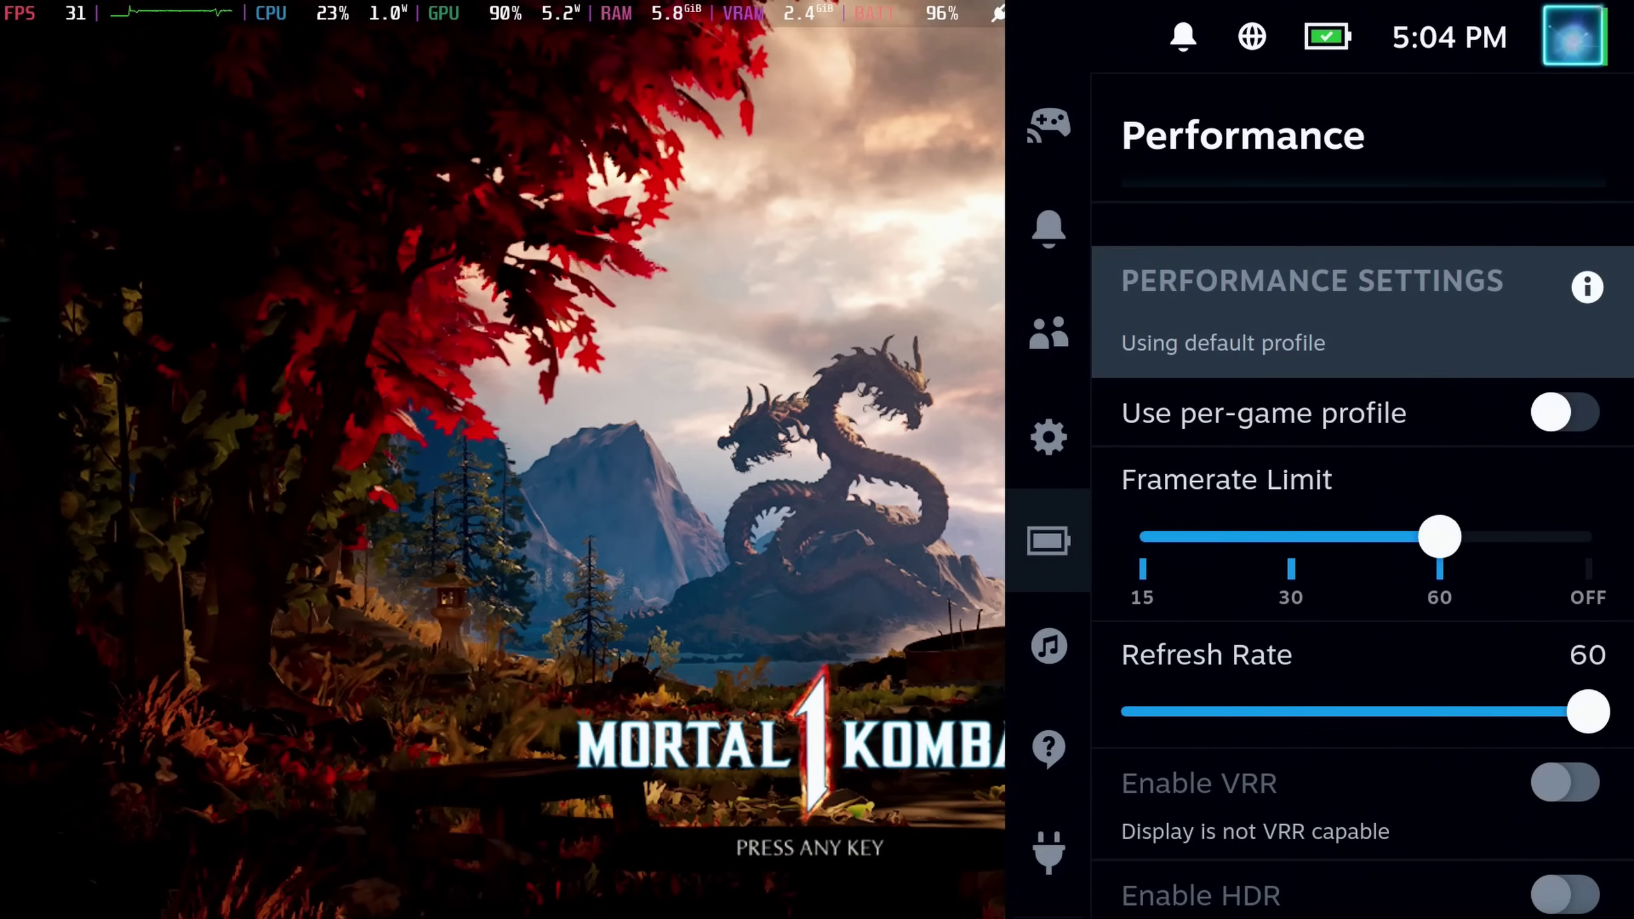
key("Down")
key("Down")
key("Down")
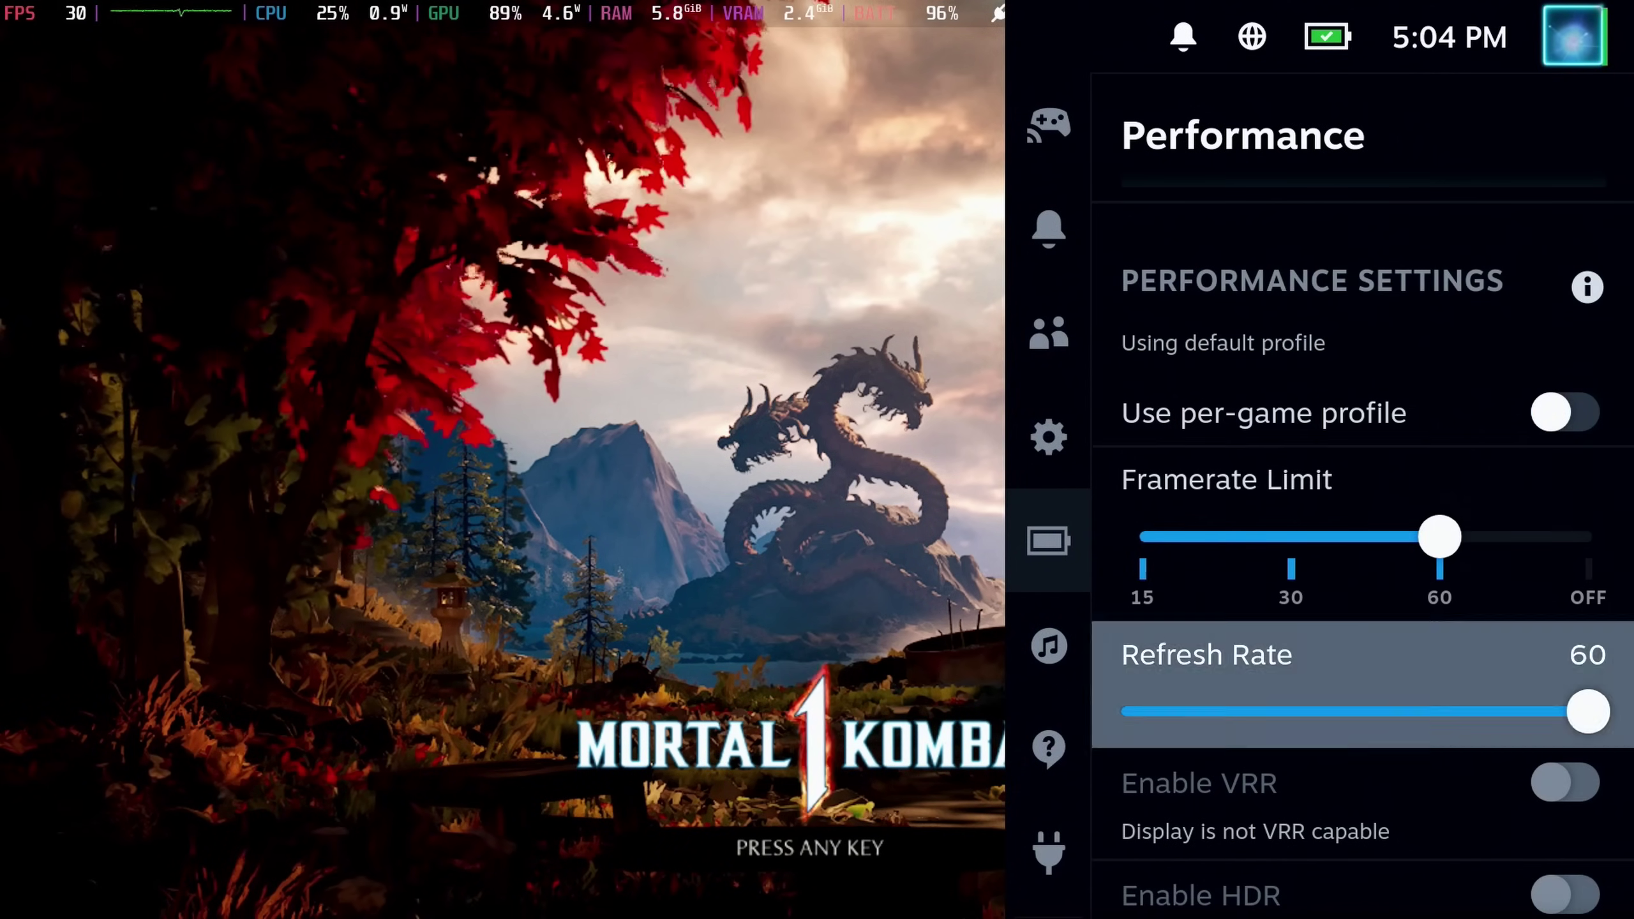
key("Down")
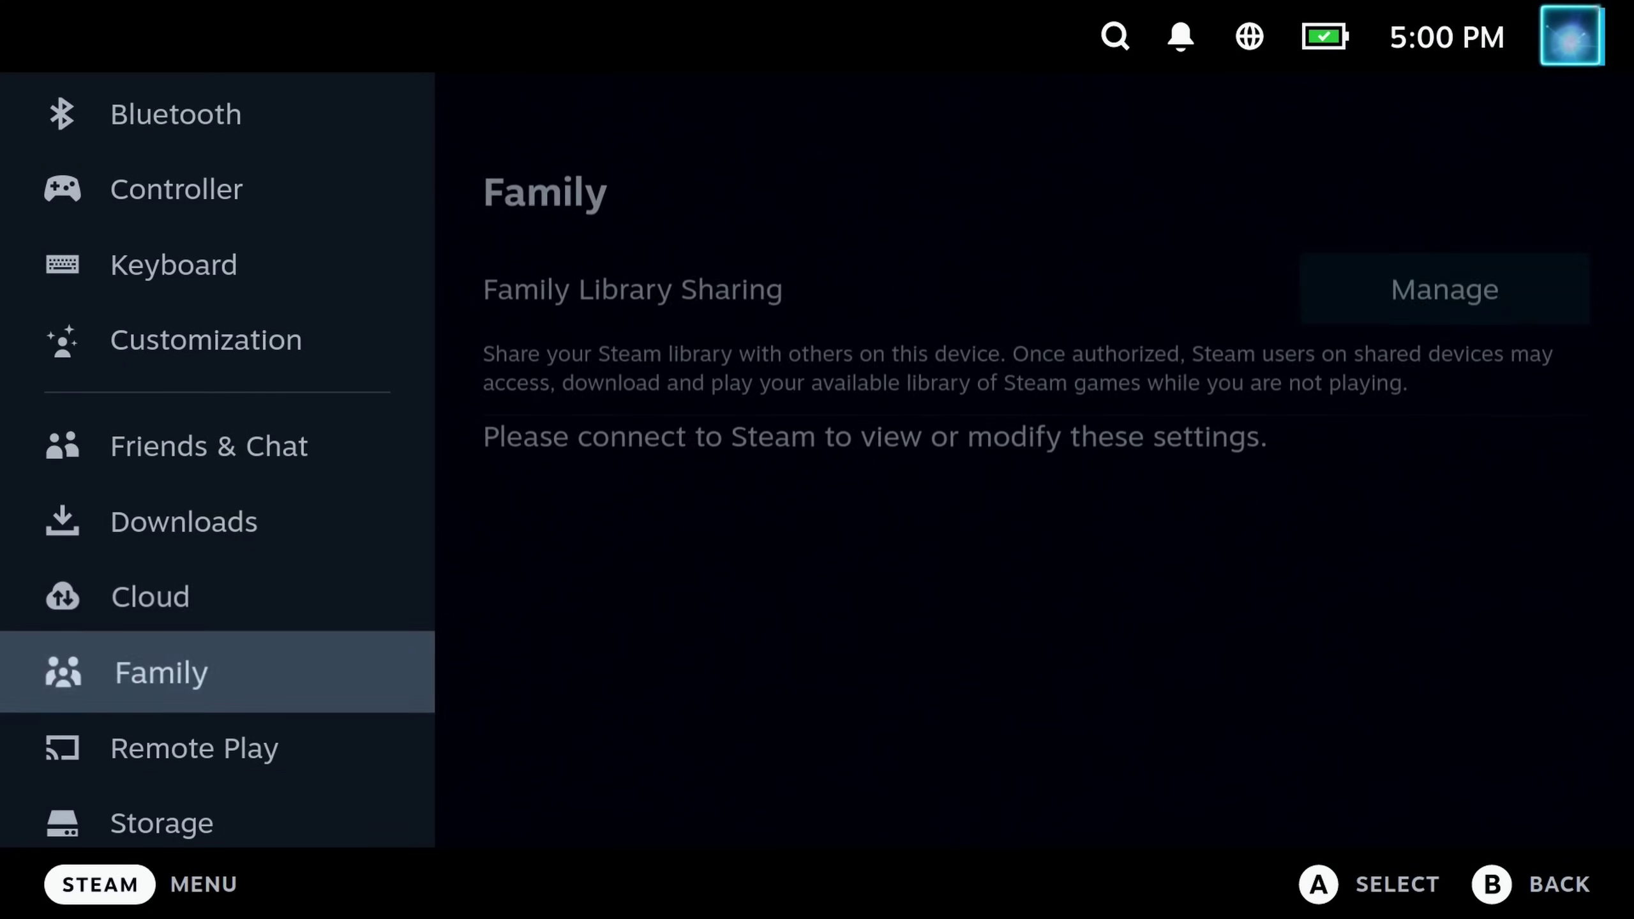
Go to the Storage settings and view the storage usage of the MicroSD Card and the Internal Drive
key("Down")
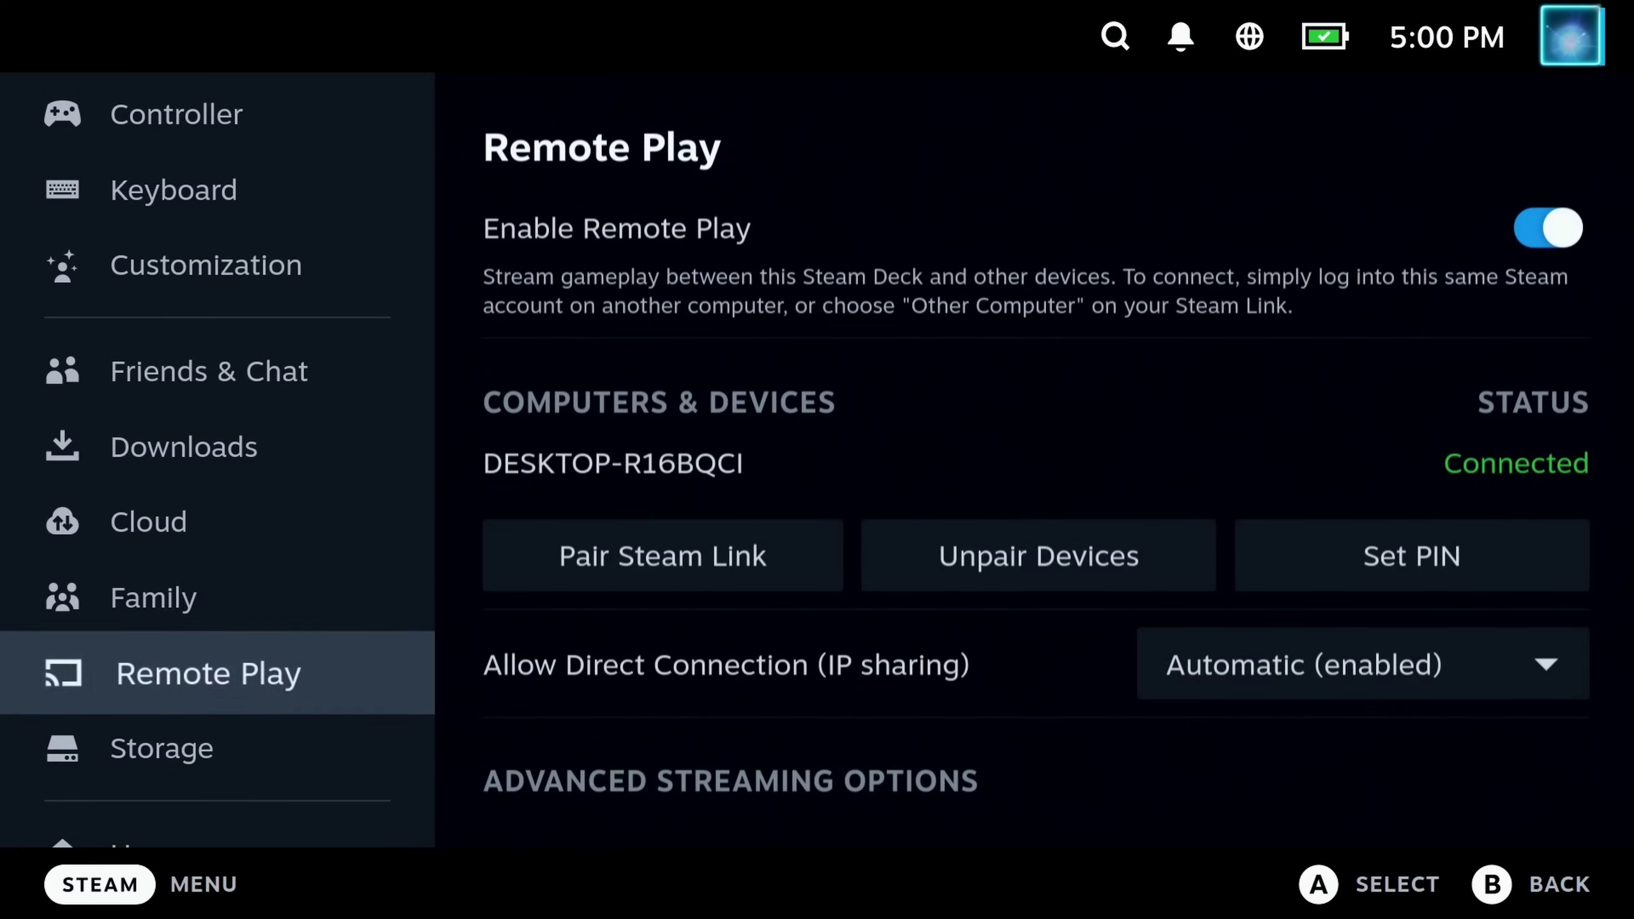
key("Down")
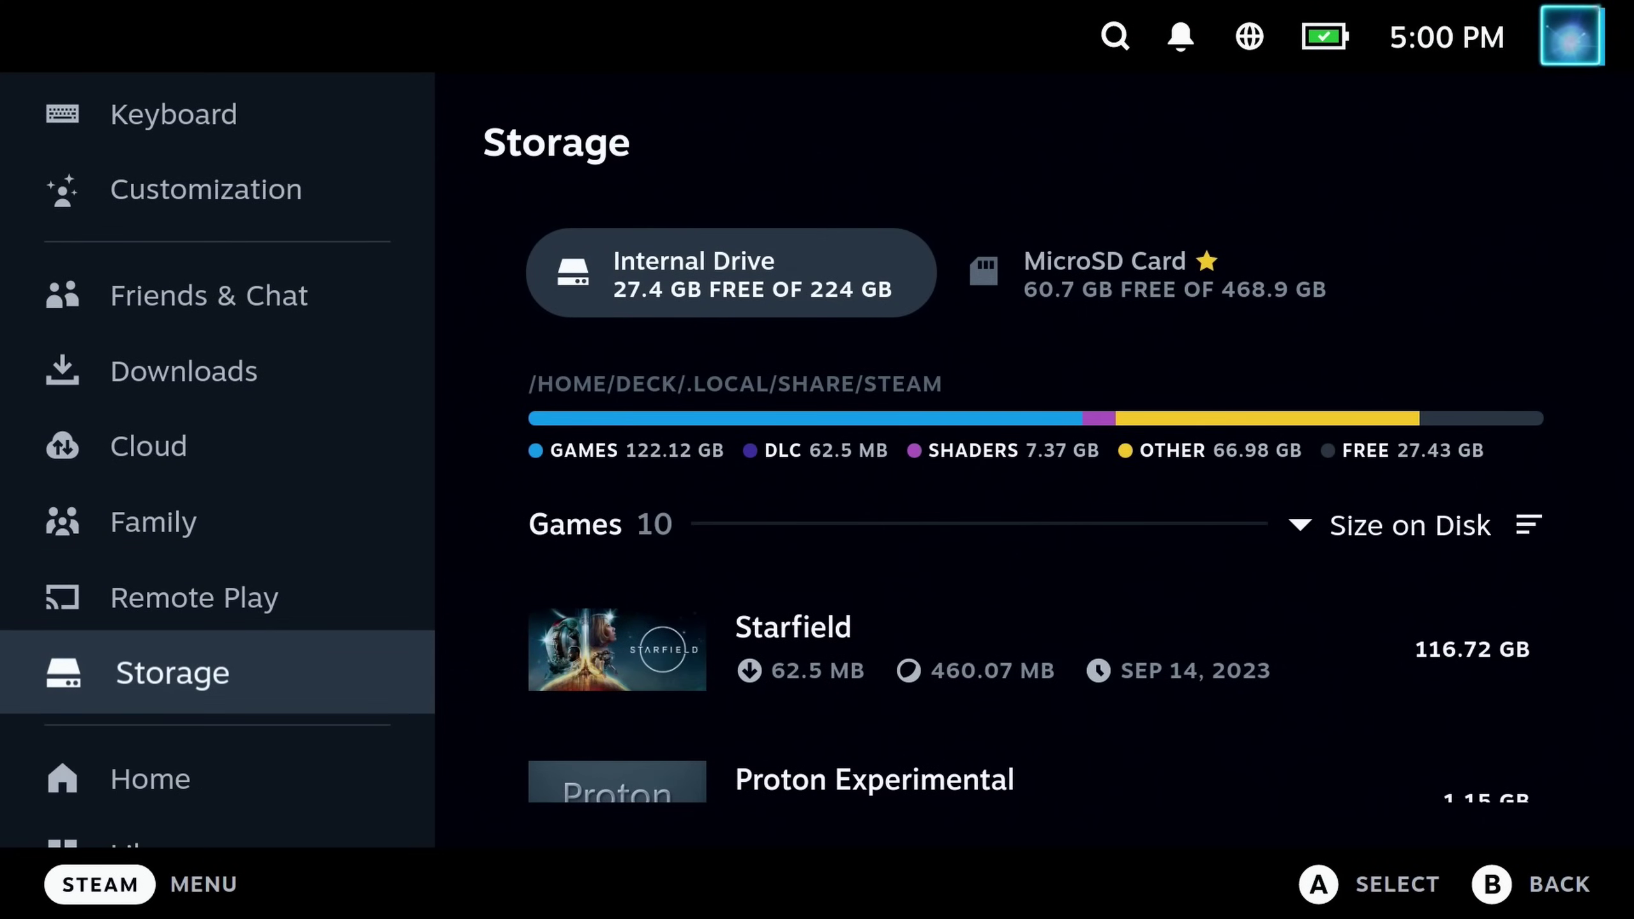
key("Right")
key("Right")
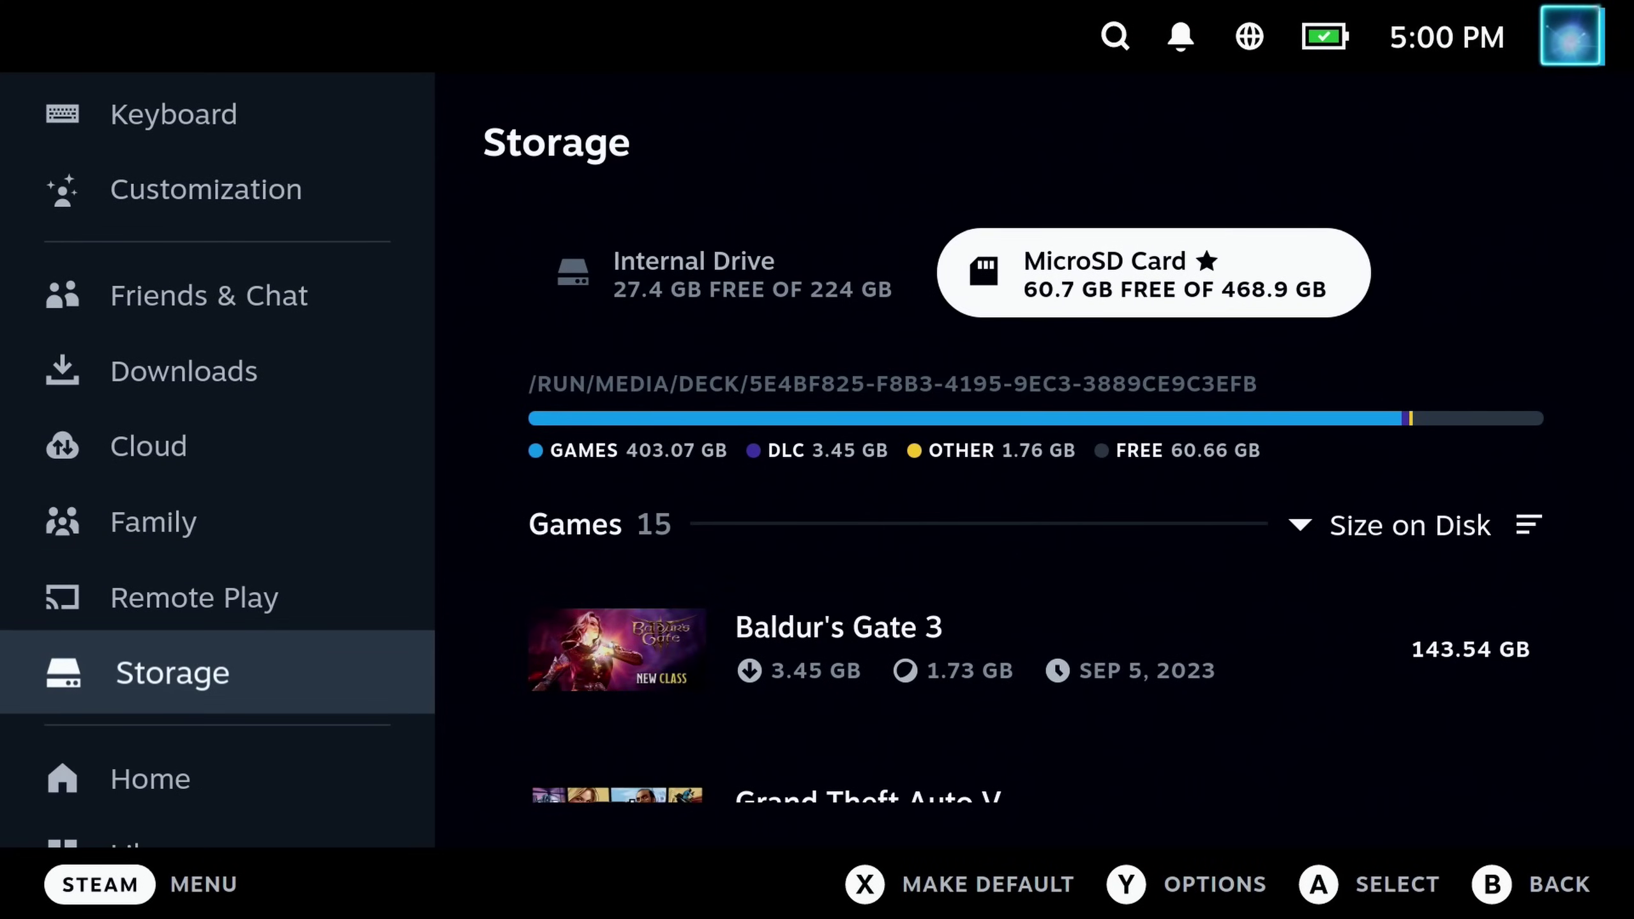
key("Left")
key("Down")
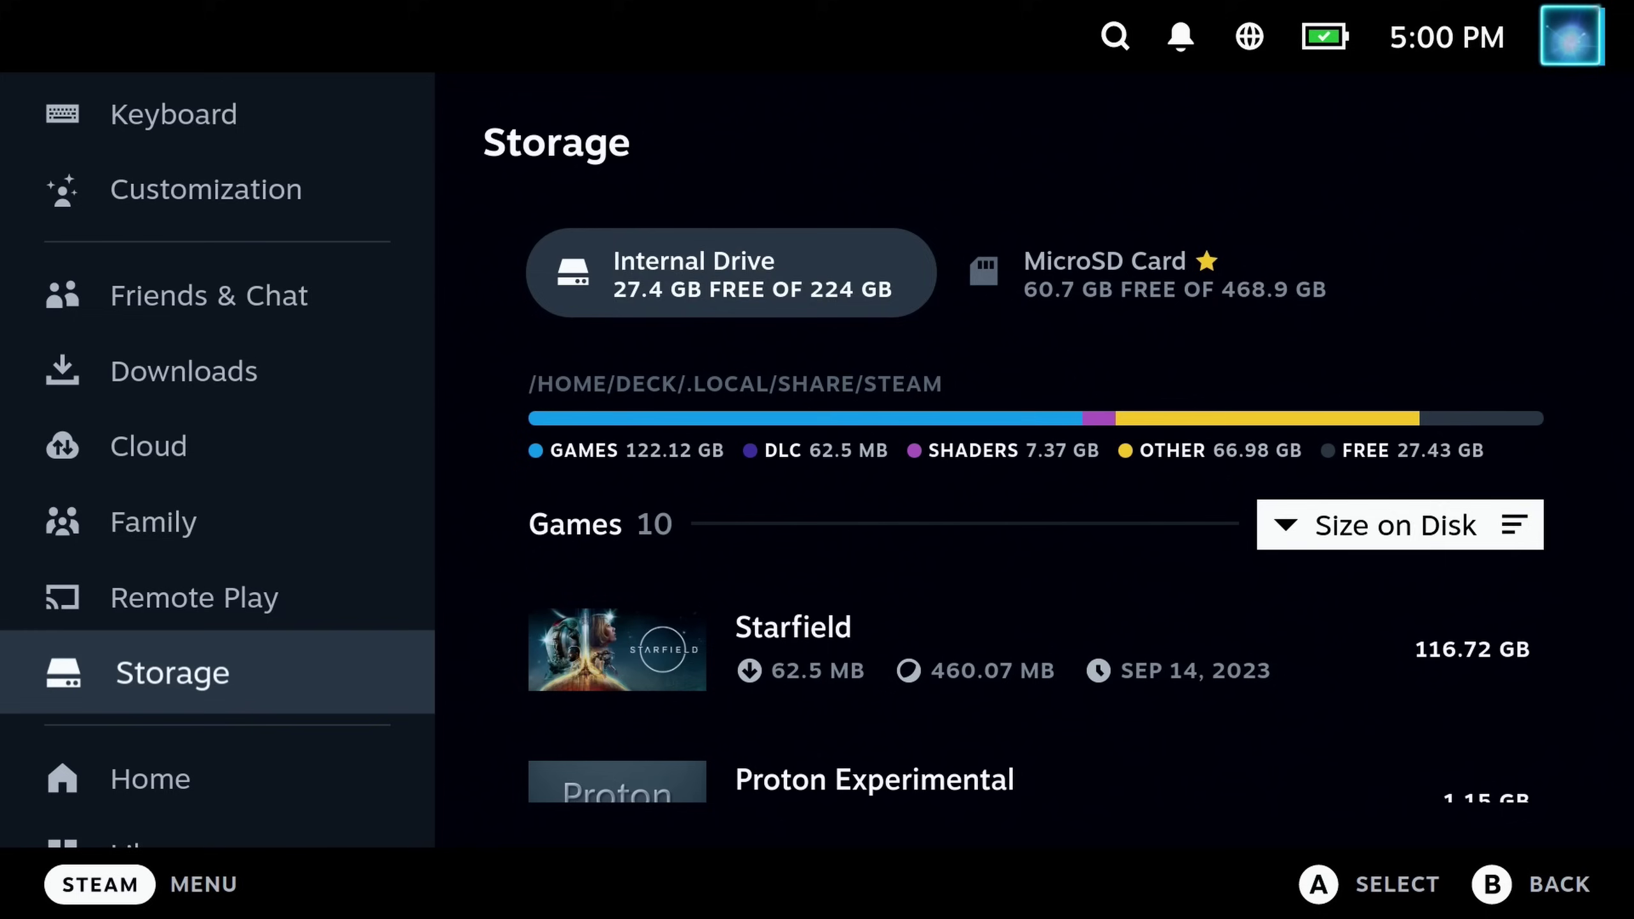
key("Up")
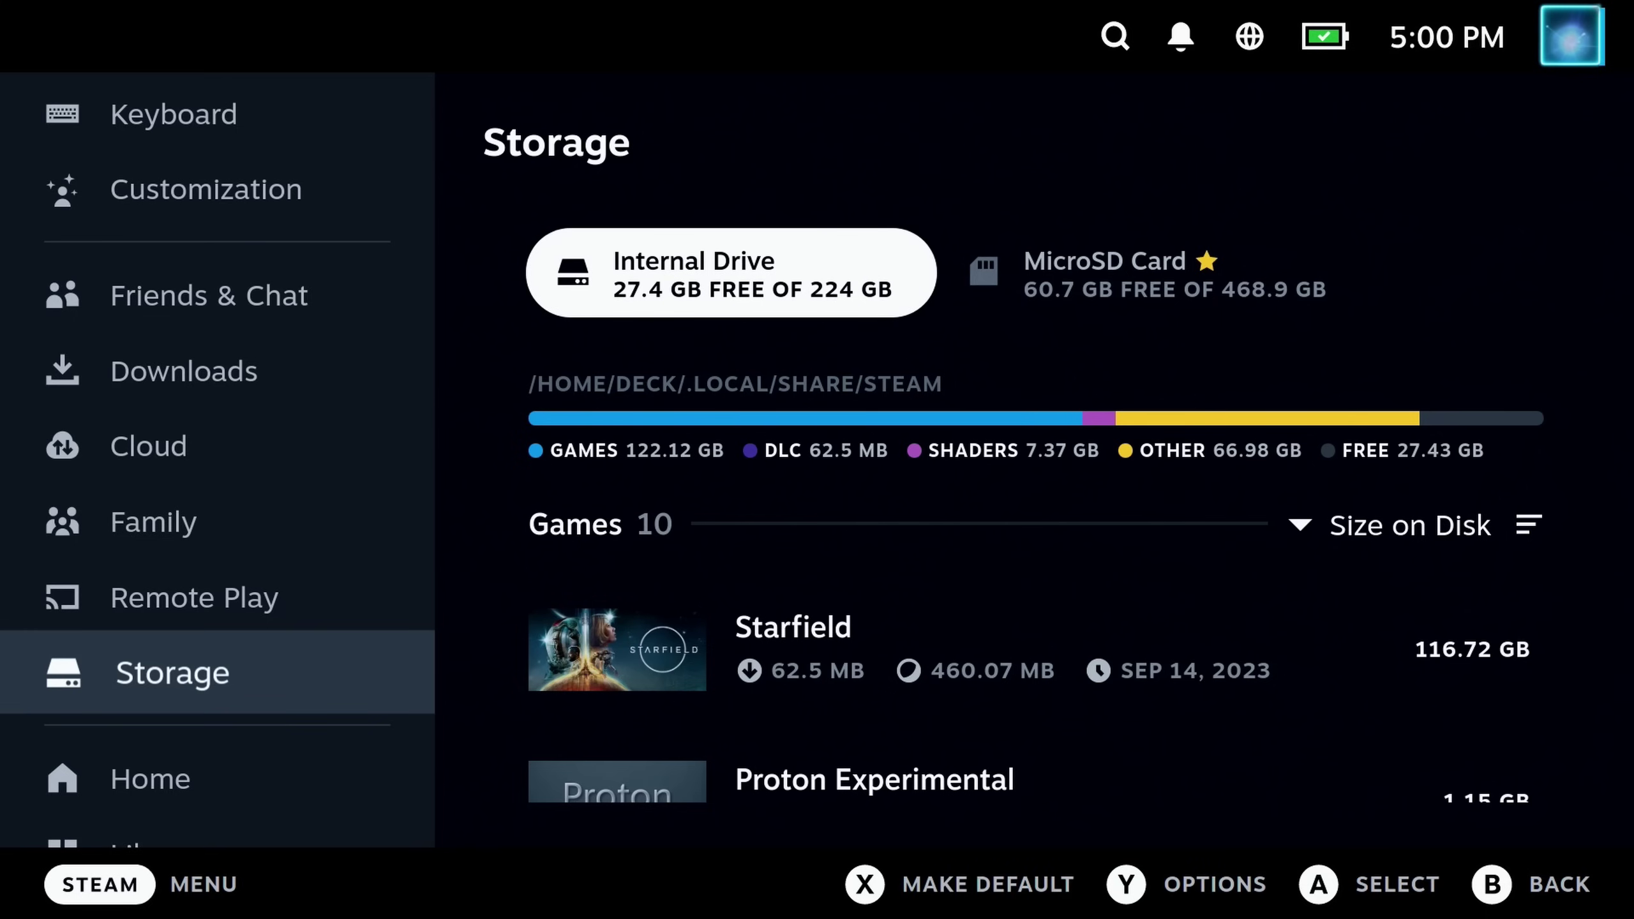
Switch back and forth between Internal Drive and MicroSD Card to compare their storage breakdowns
key("Right")
key("Left")
key("Right")
key("Left")
key("Right")
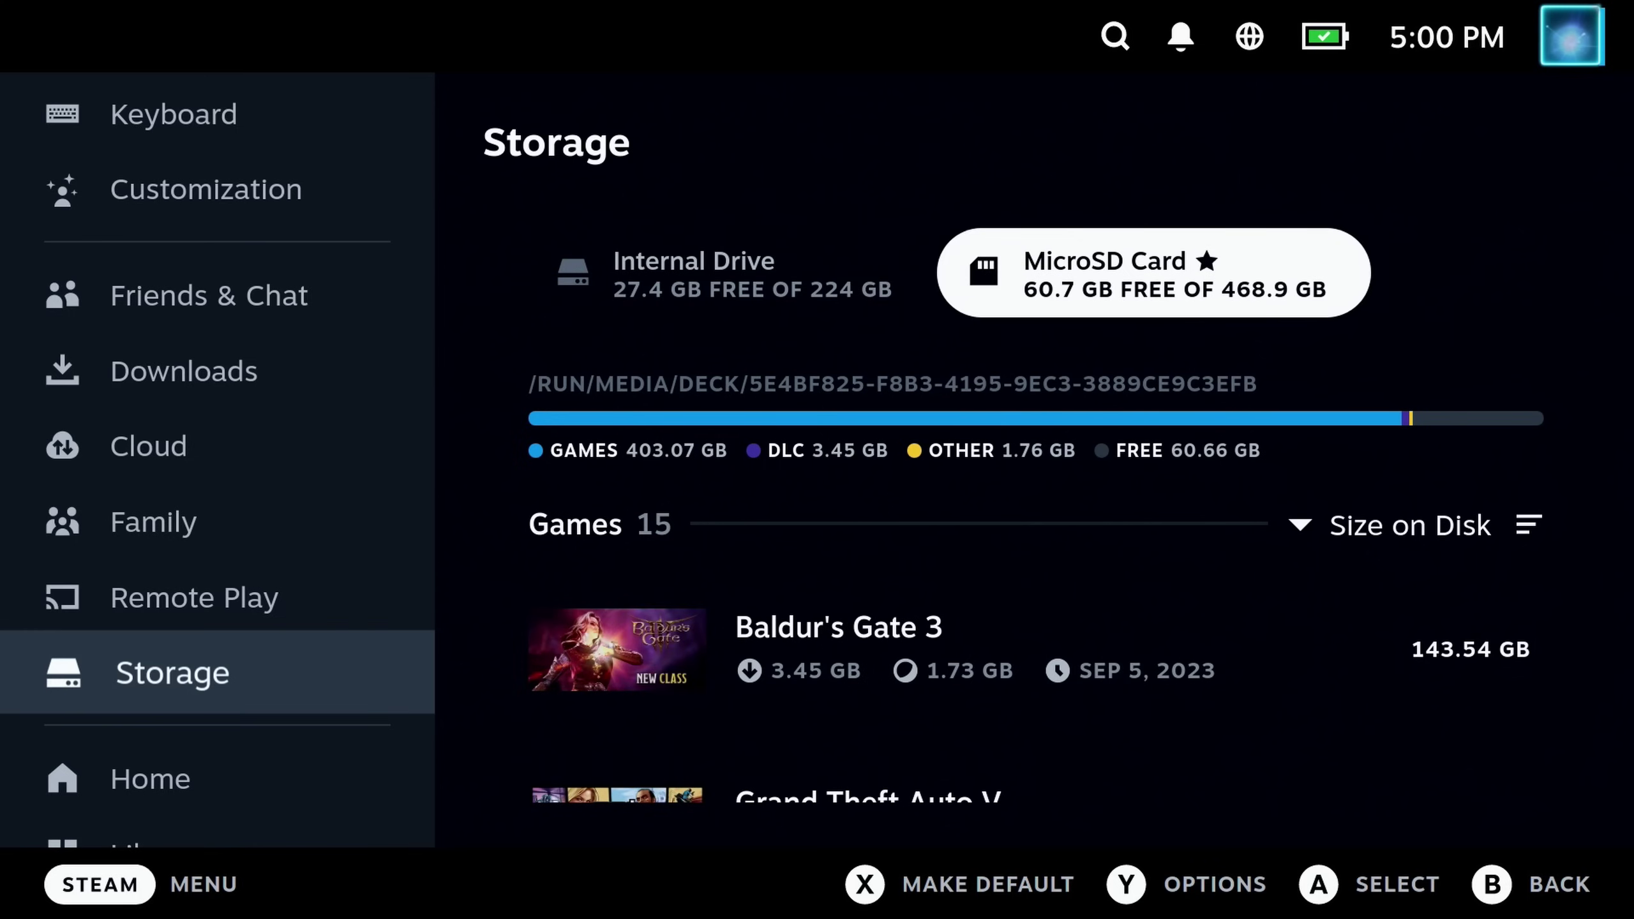
key("Left")
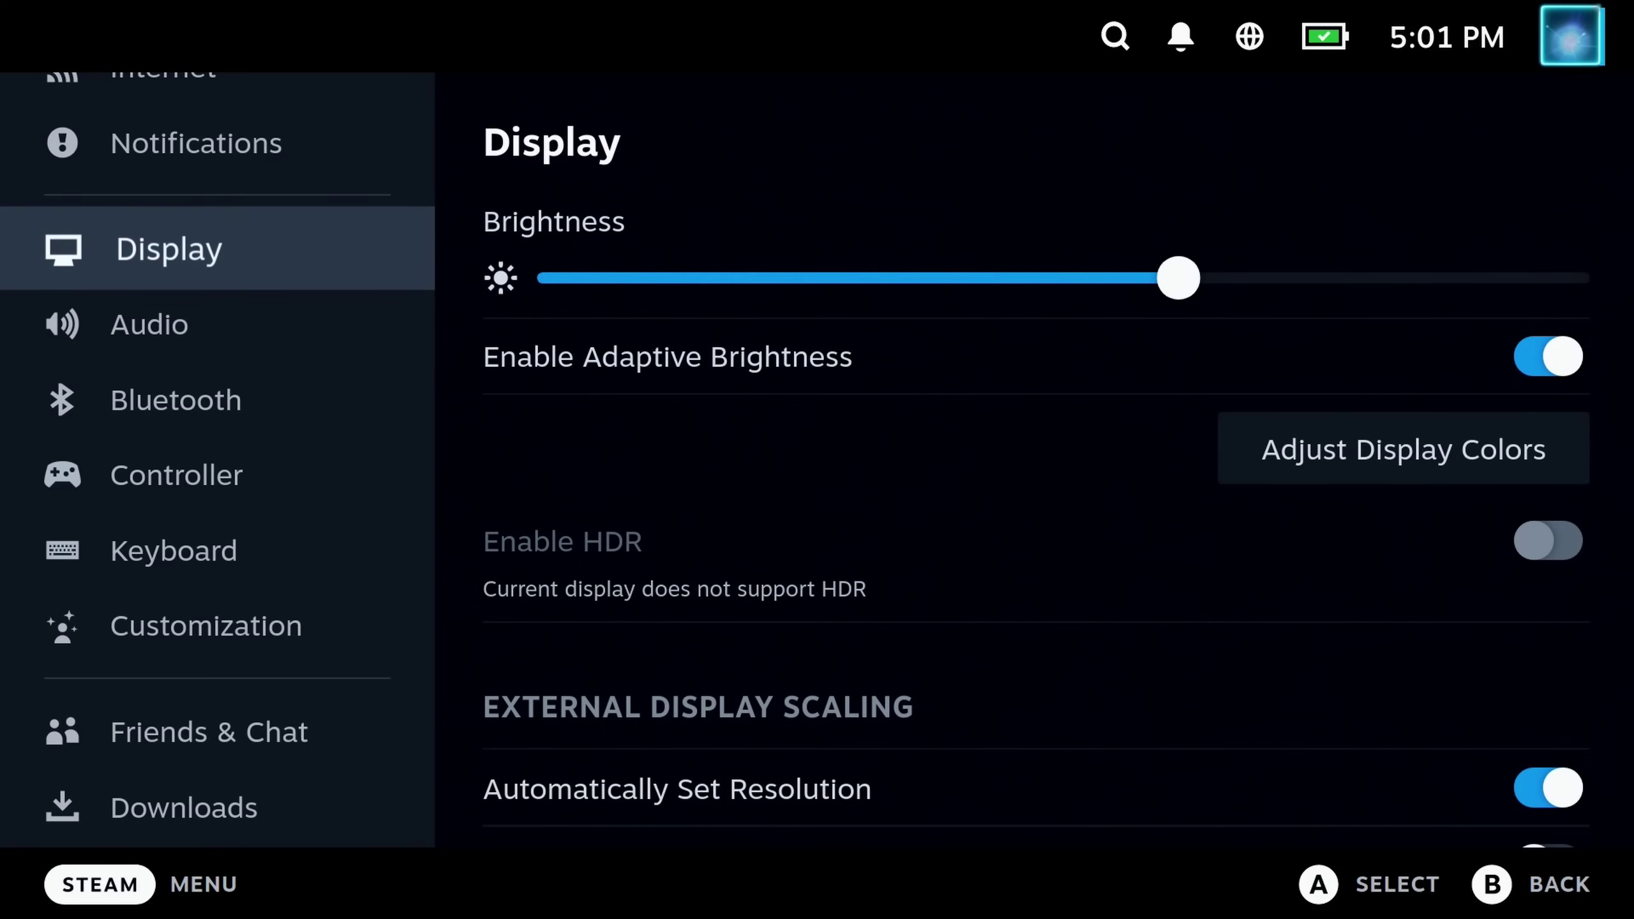
Go through the Display settings past the Adjust Display Colors option
key("Right")
key("Down")
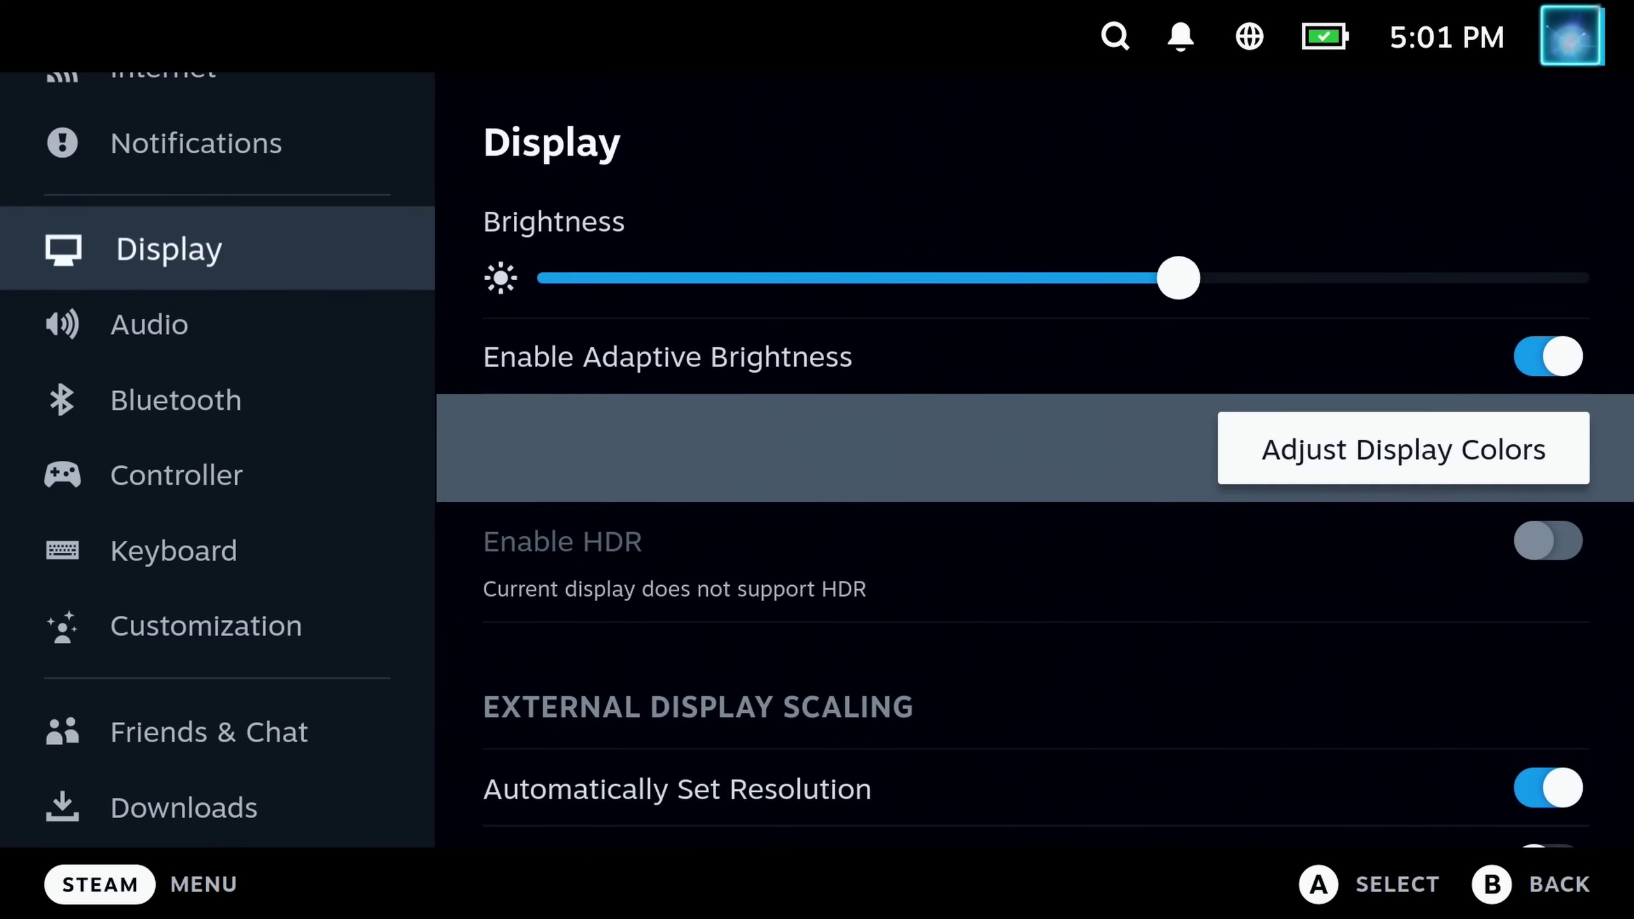
key("Down")
key("Down")
key("Down")
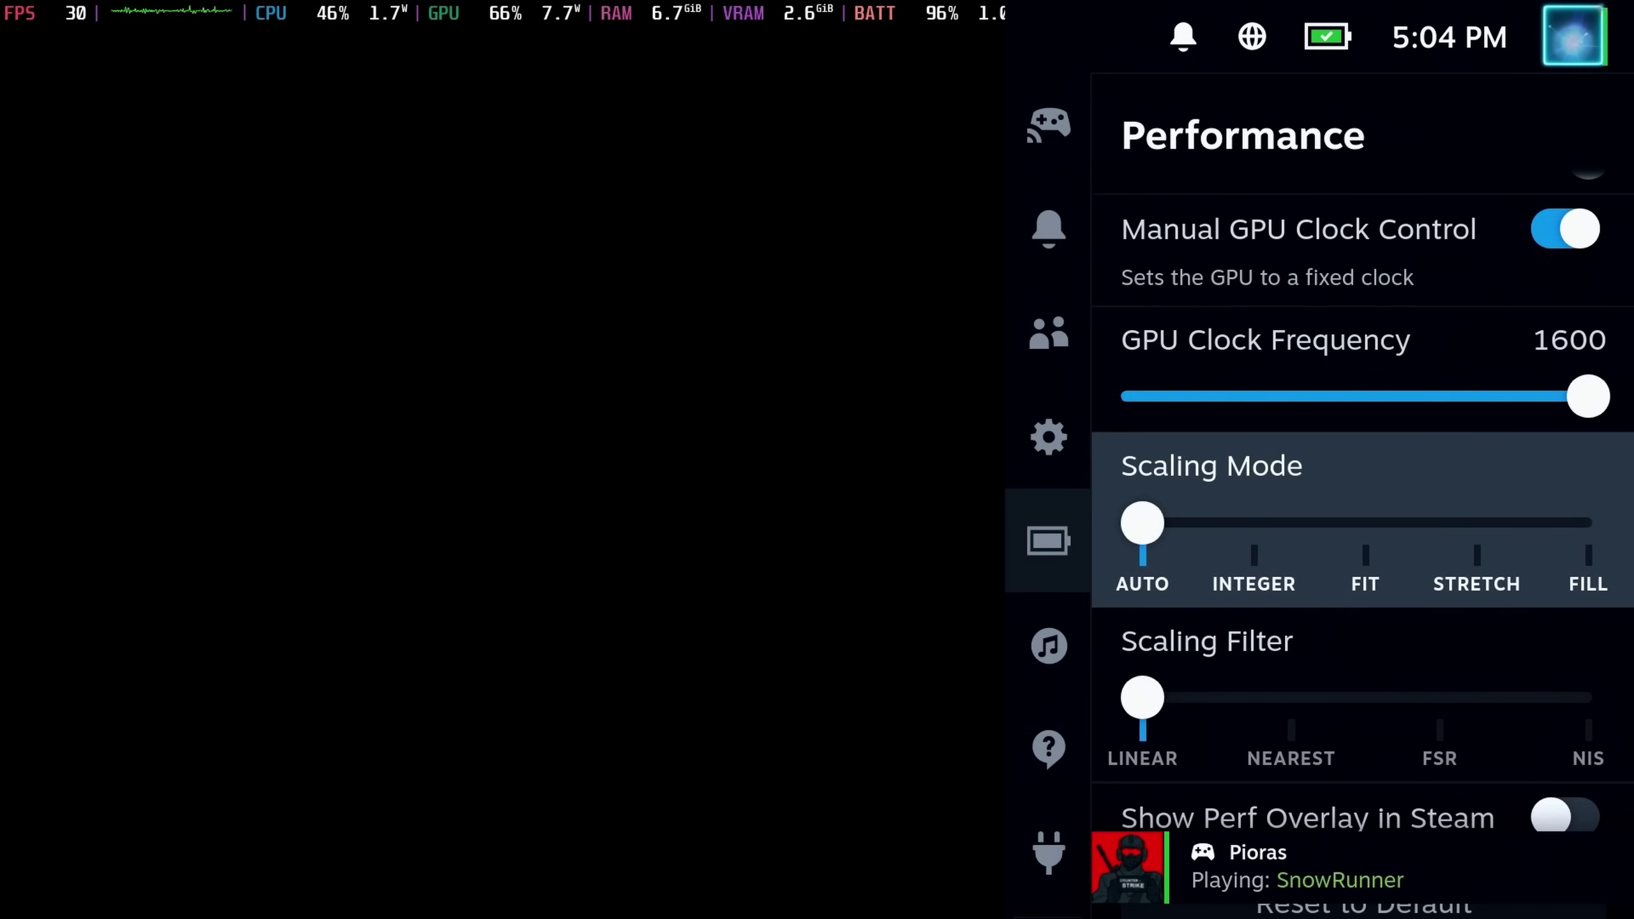
Set the Scaling Mode to Stretch in the Performance settings
key("Up")
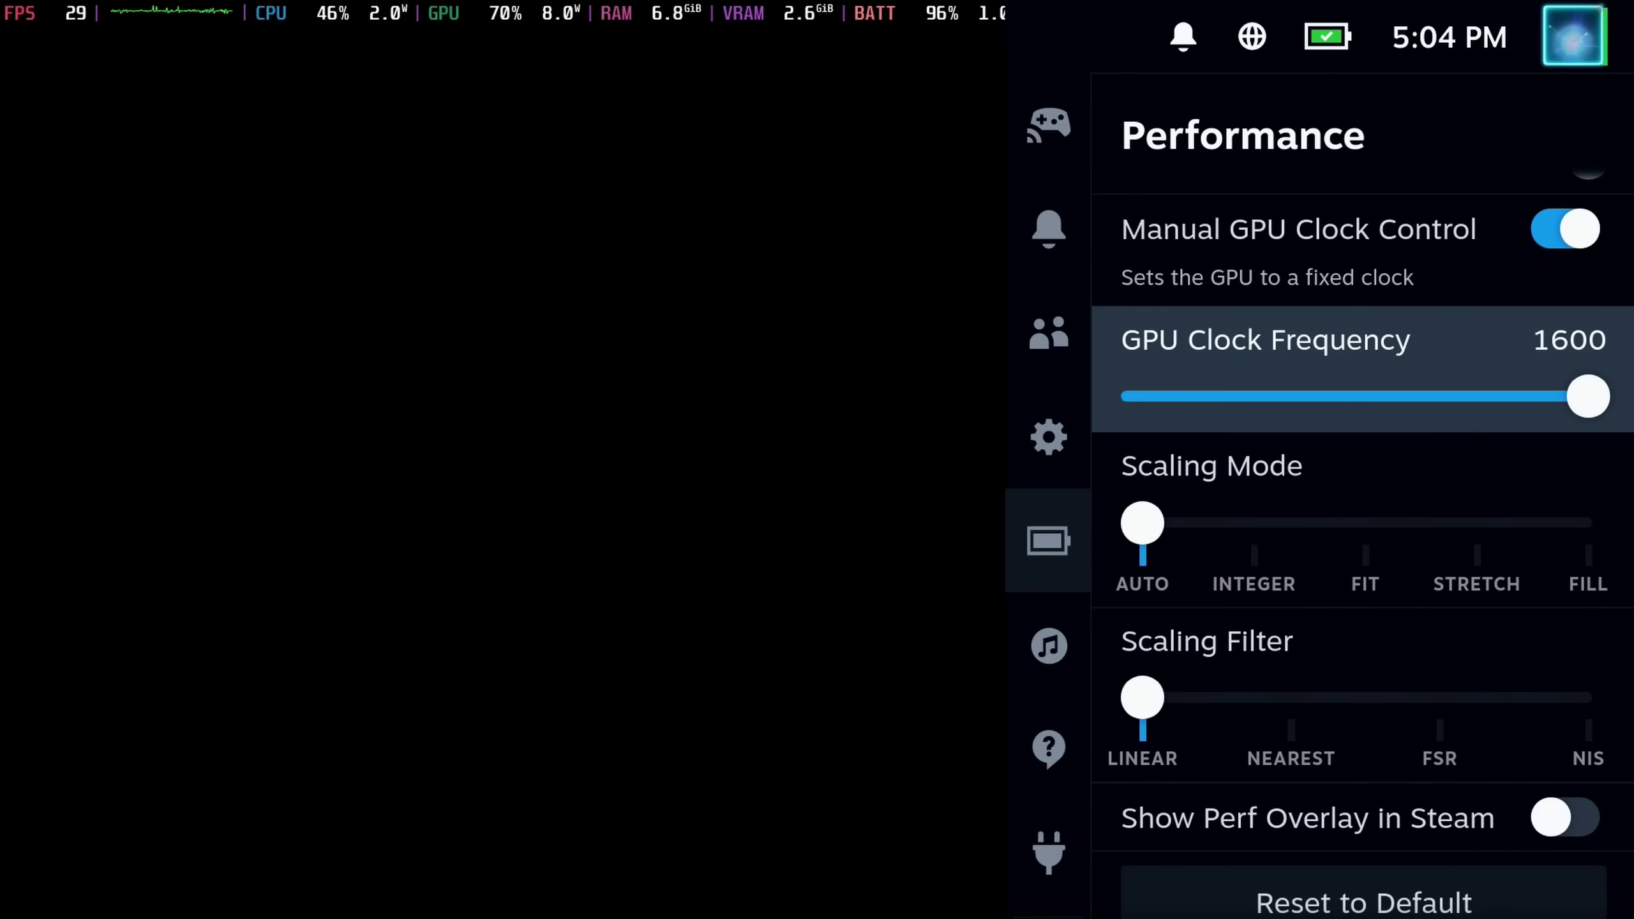
key("Up")
key("Down")
key("Down")
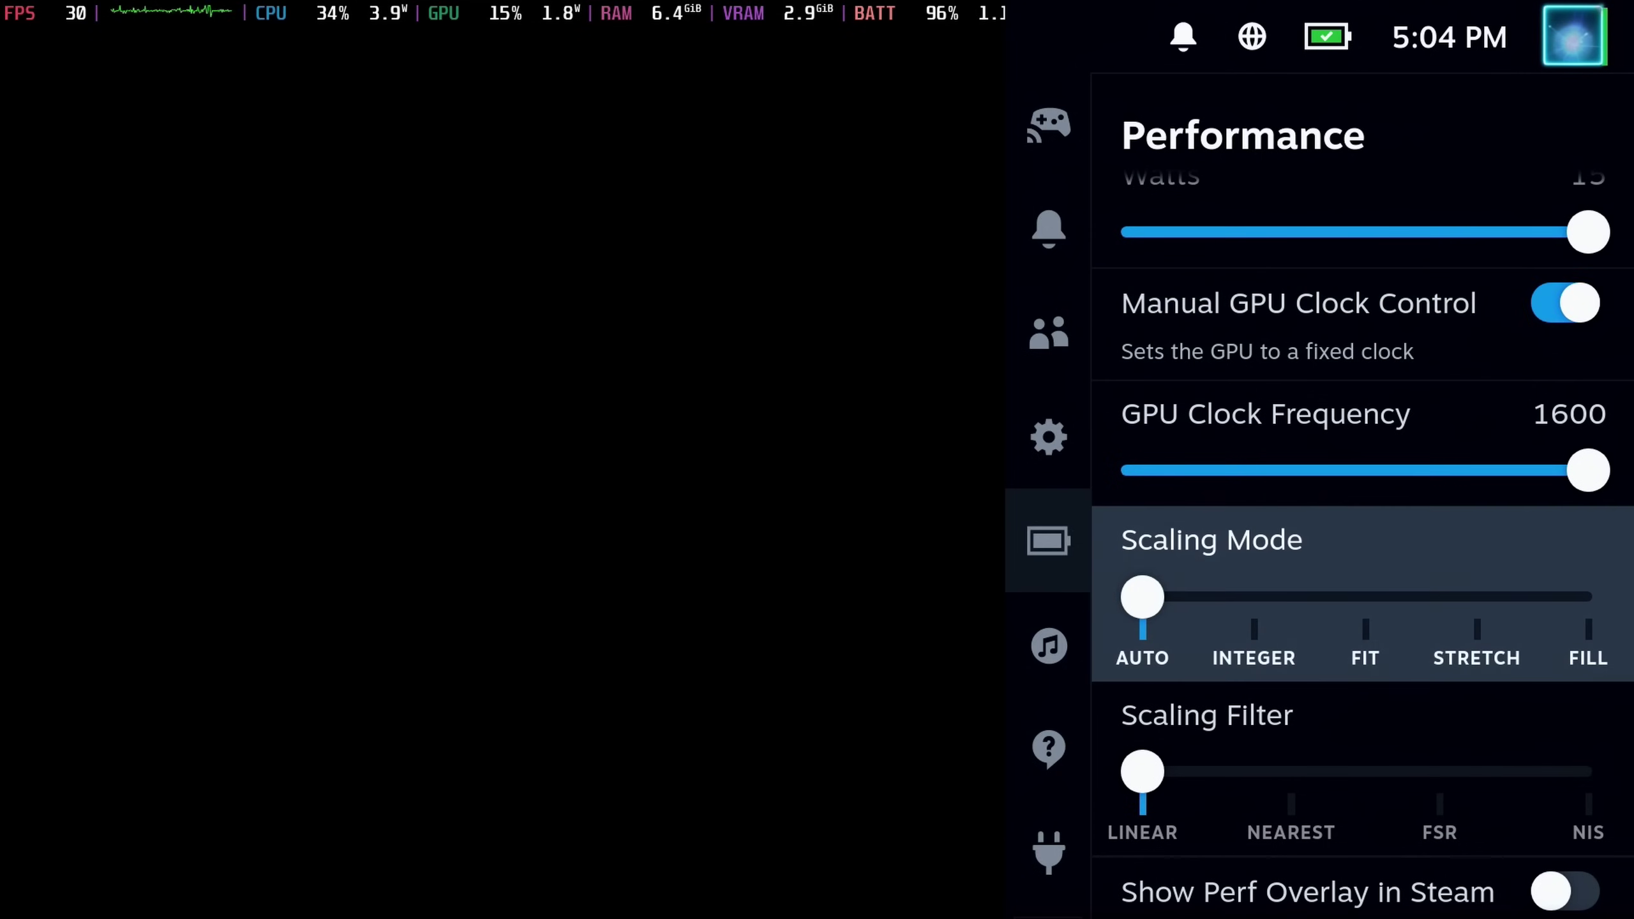
key("Right")
key("Right")
key("Right")
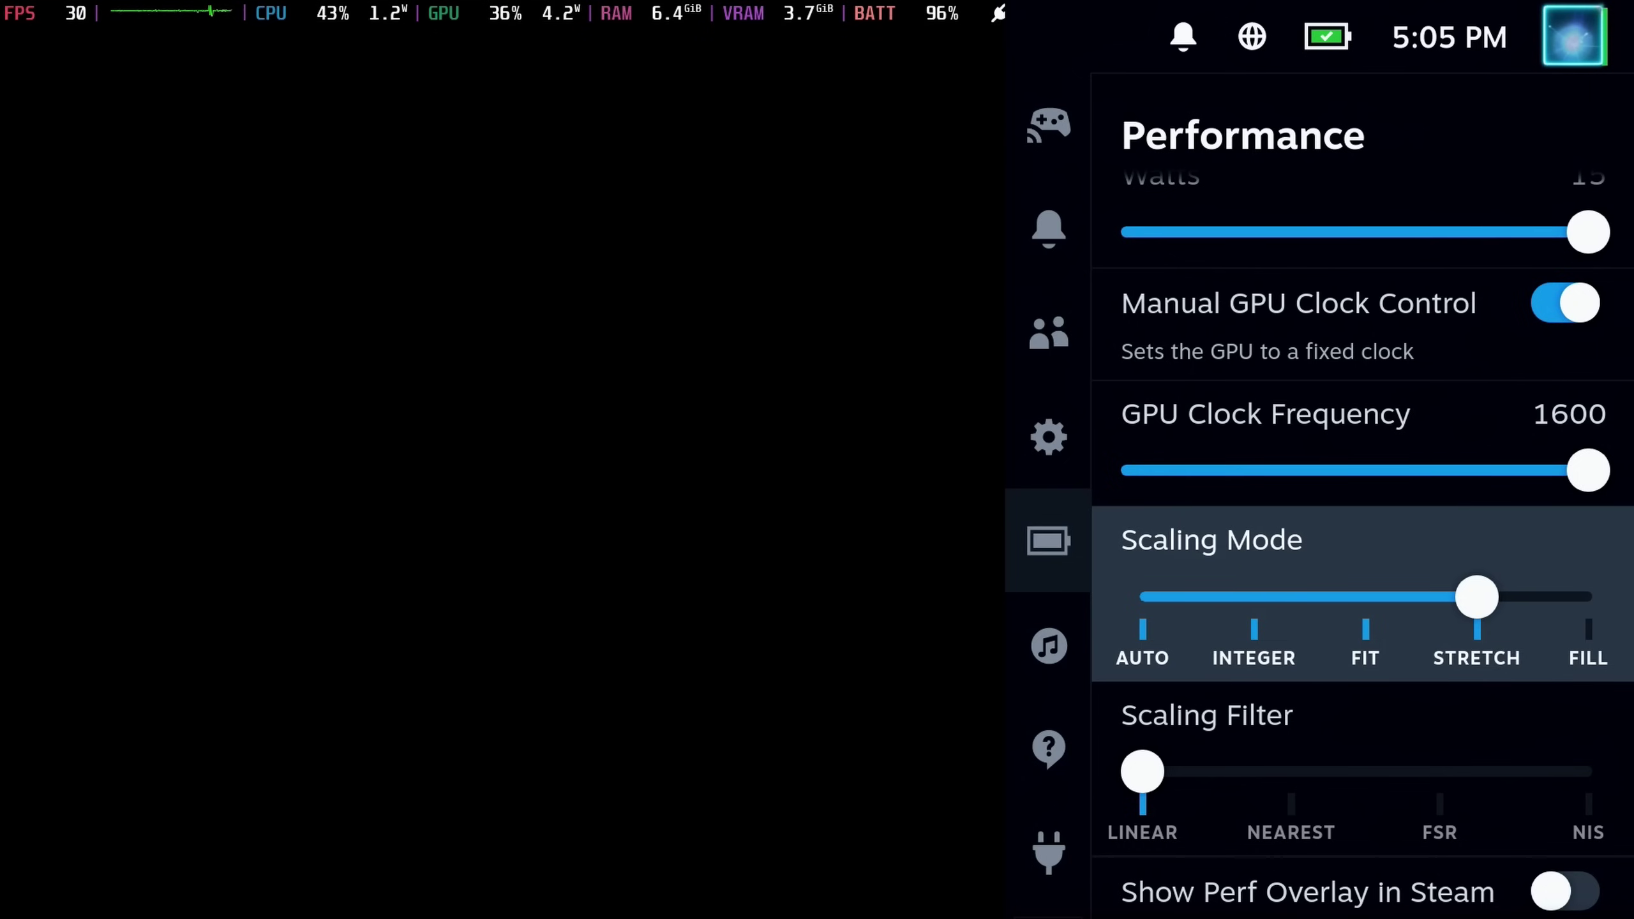
Try the Fit and Fill scaling modes on the game and return the Scaling Mode to Auto
key("Left")
key("Right")
key("Right")
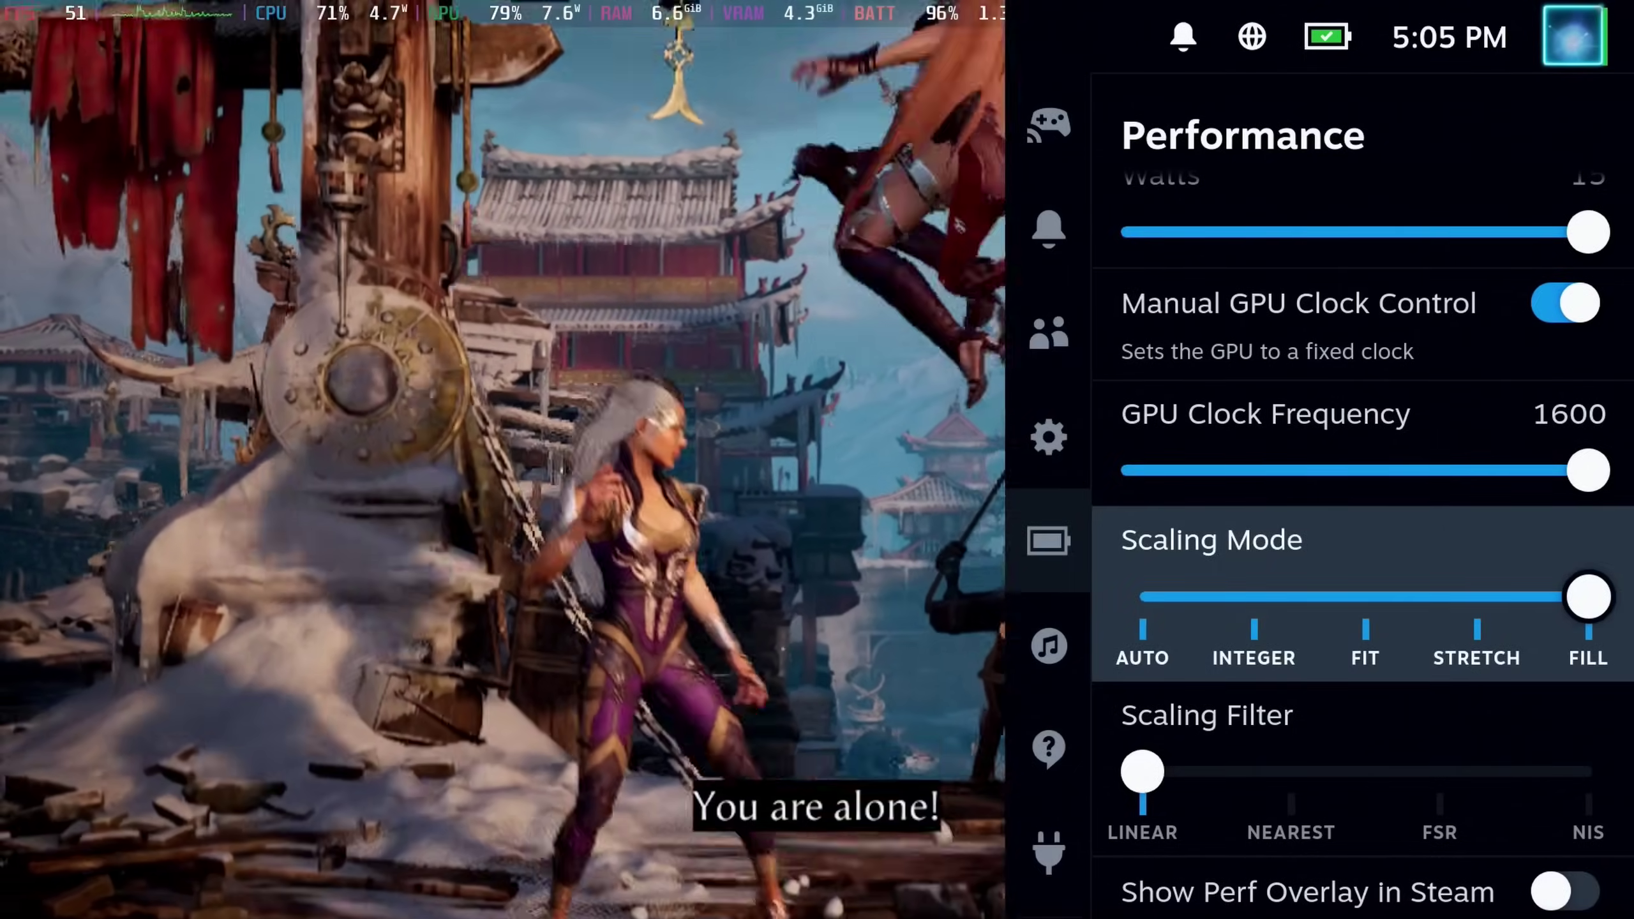
key("Left")
key("Left")
key("Left")
key("Left")
Turn off the Thermal Power (TDP) Limit and Manual GPU Clock Control
key("Up")
key("Up")
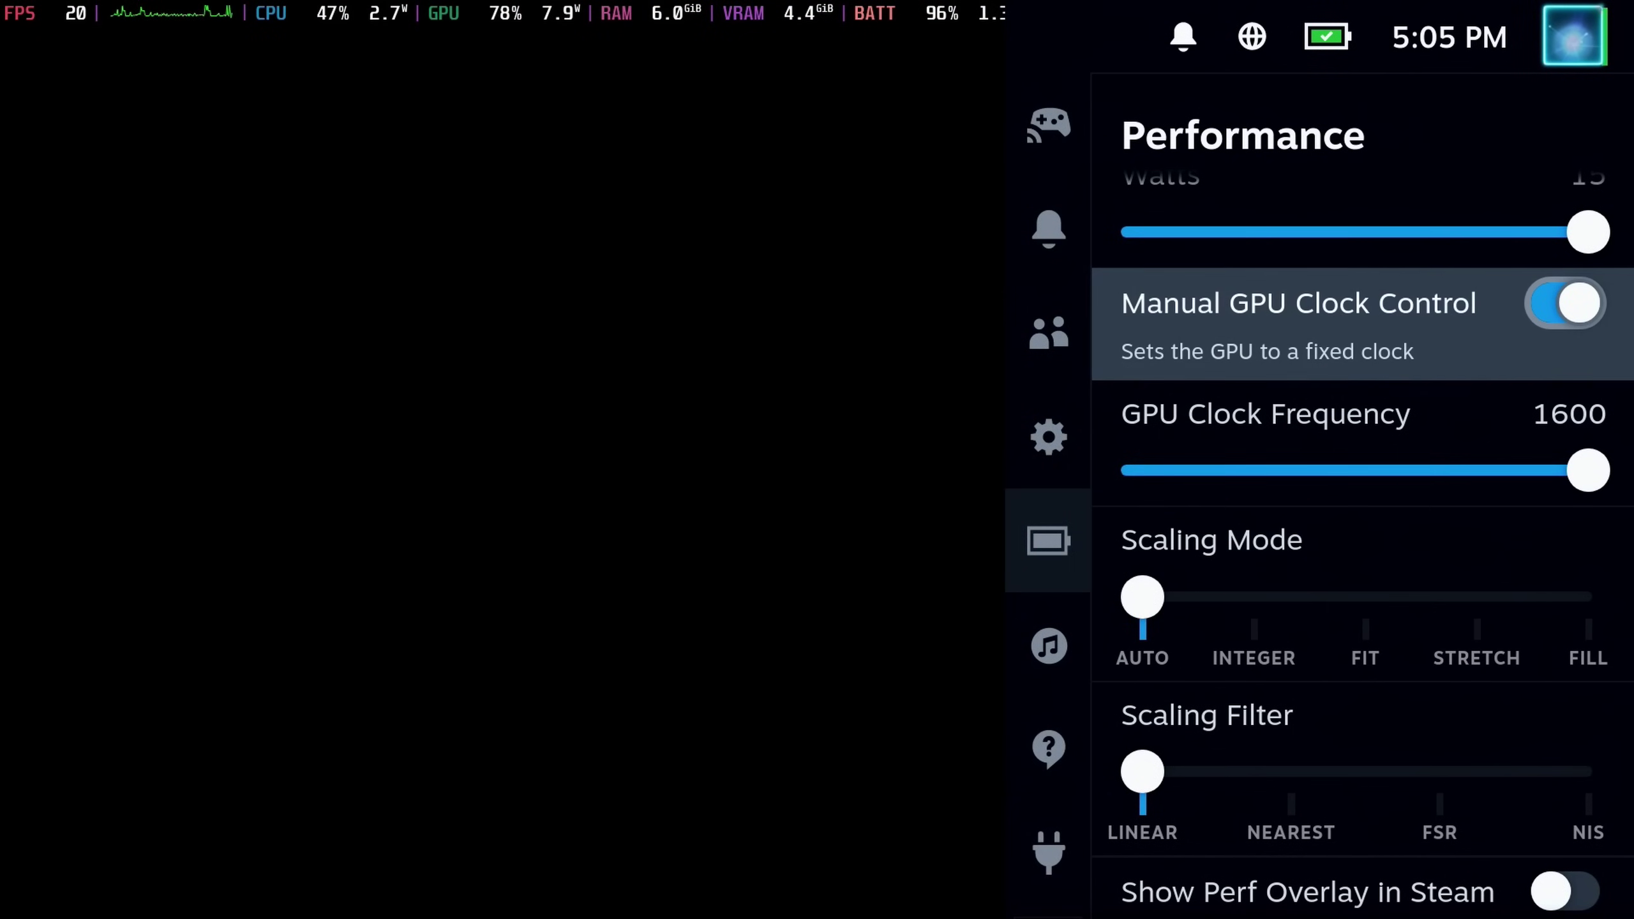
key("Up")
key("Up")
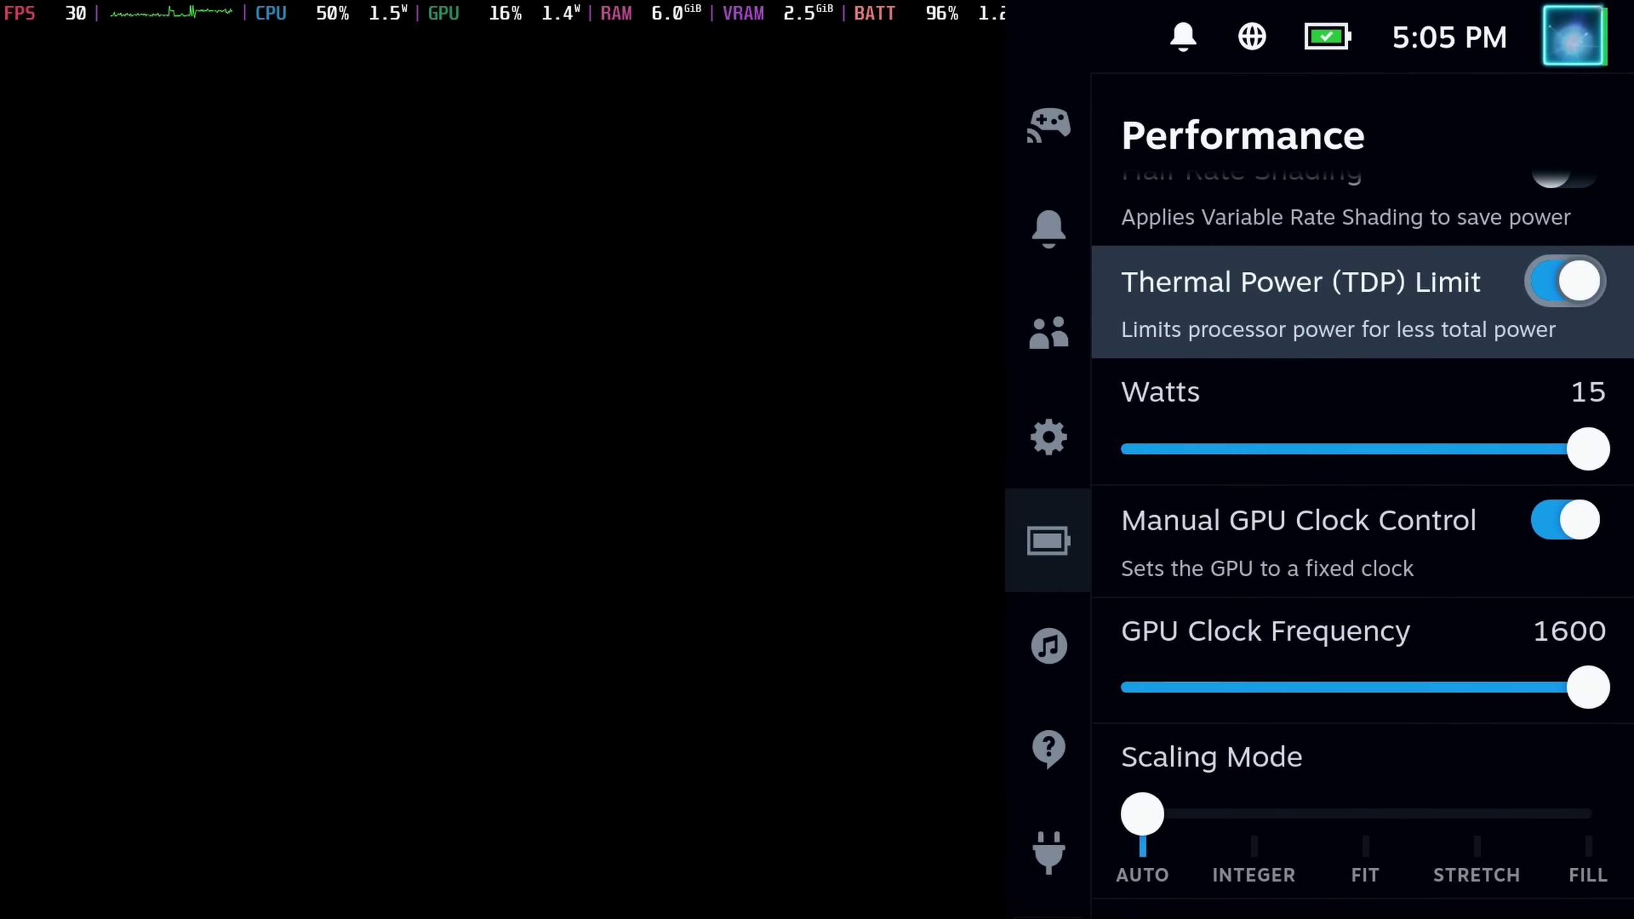
key("Return")
key("Down")
key("Return")
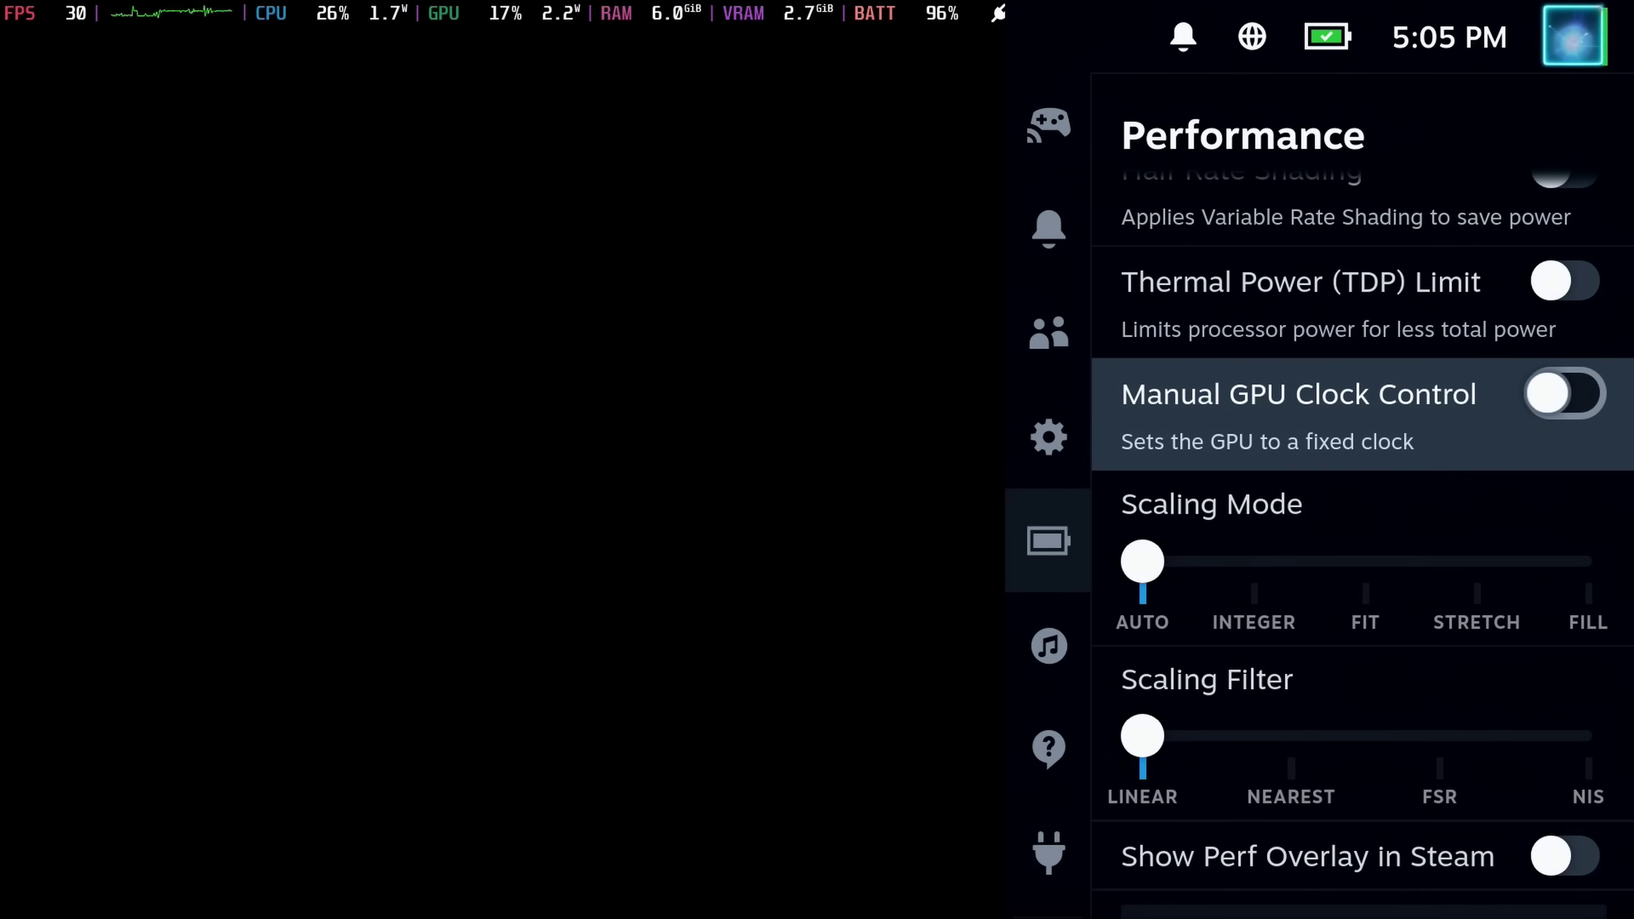
Examine the performance options below Manual GPU Clock Control and go back up to Allow Tearing
key("Down")
key("Down")
key("Down")
key("Down")
key("Up")
key("Up")
key("Up")
key("Up")
key("Up")
key("Up")
key("Up")
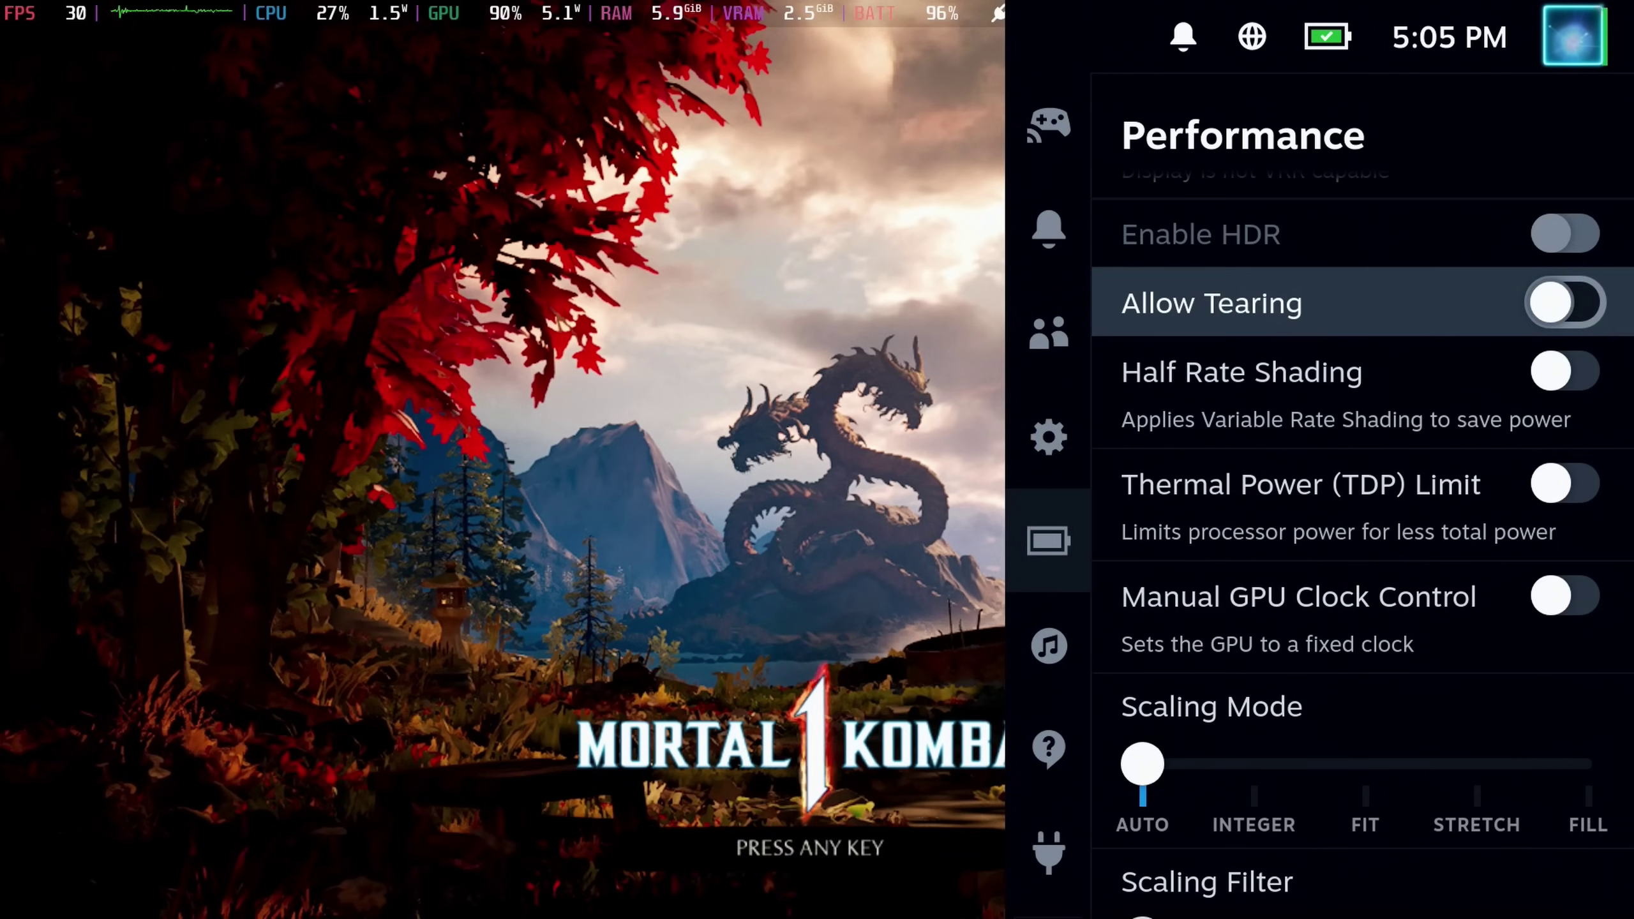
Look over the Refresh Rate, Framerate Limit and per-game profile settings, and close the Performance settings to return to the game
key("Up")
key("Up")
key("Up")
key("Up")
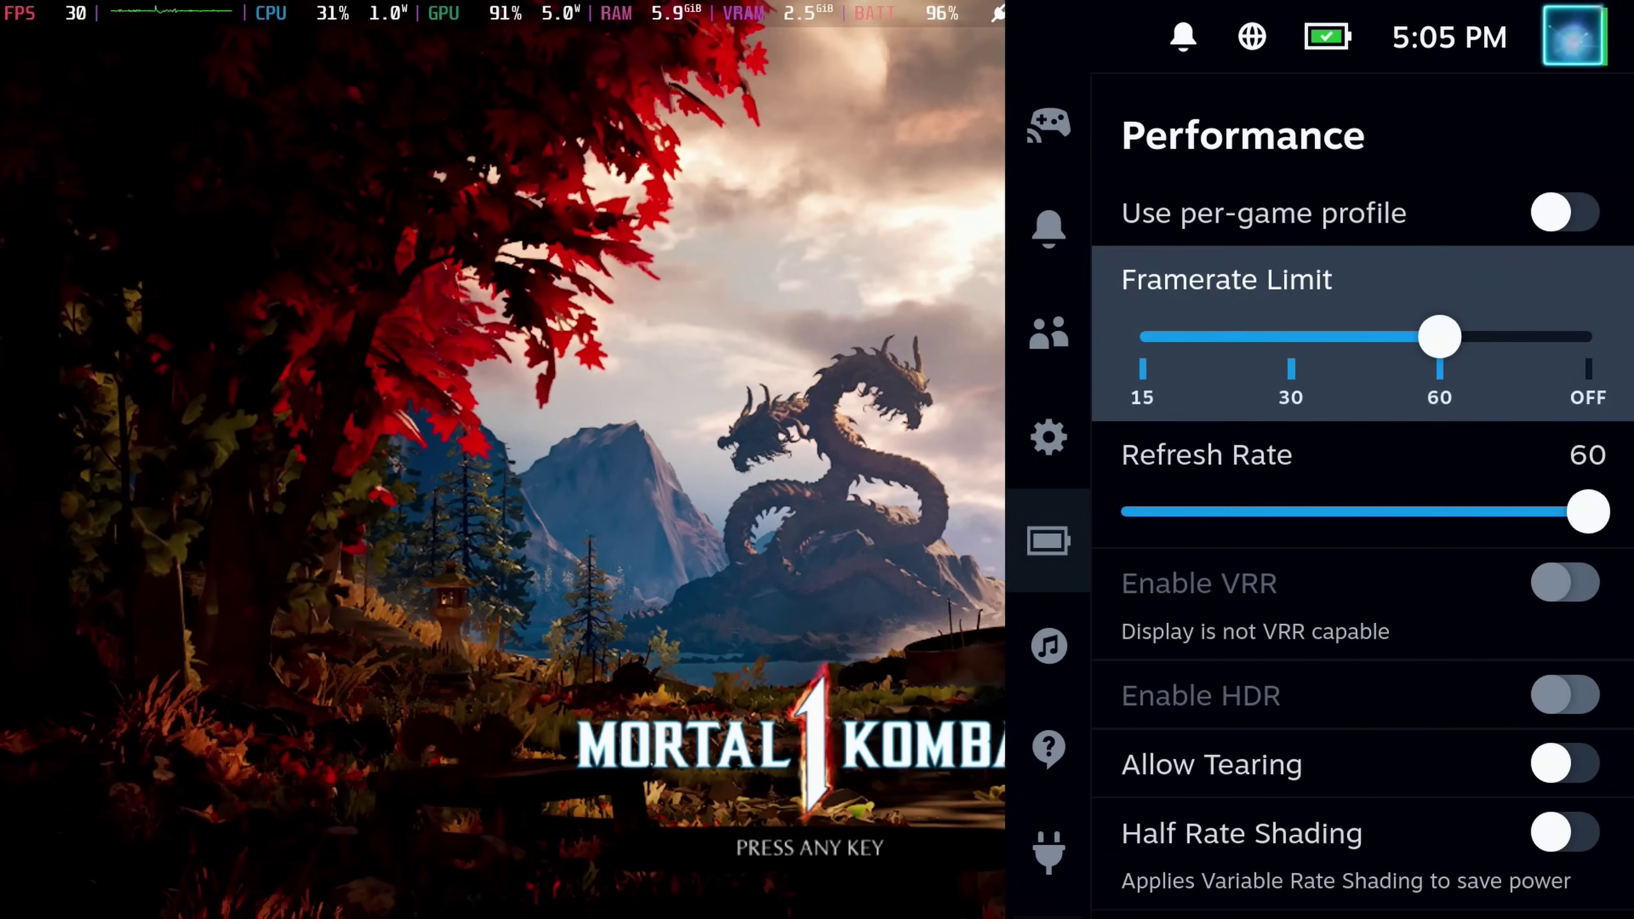
key("Up")
key("Escape")
key("Escape")
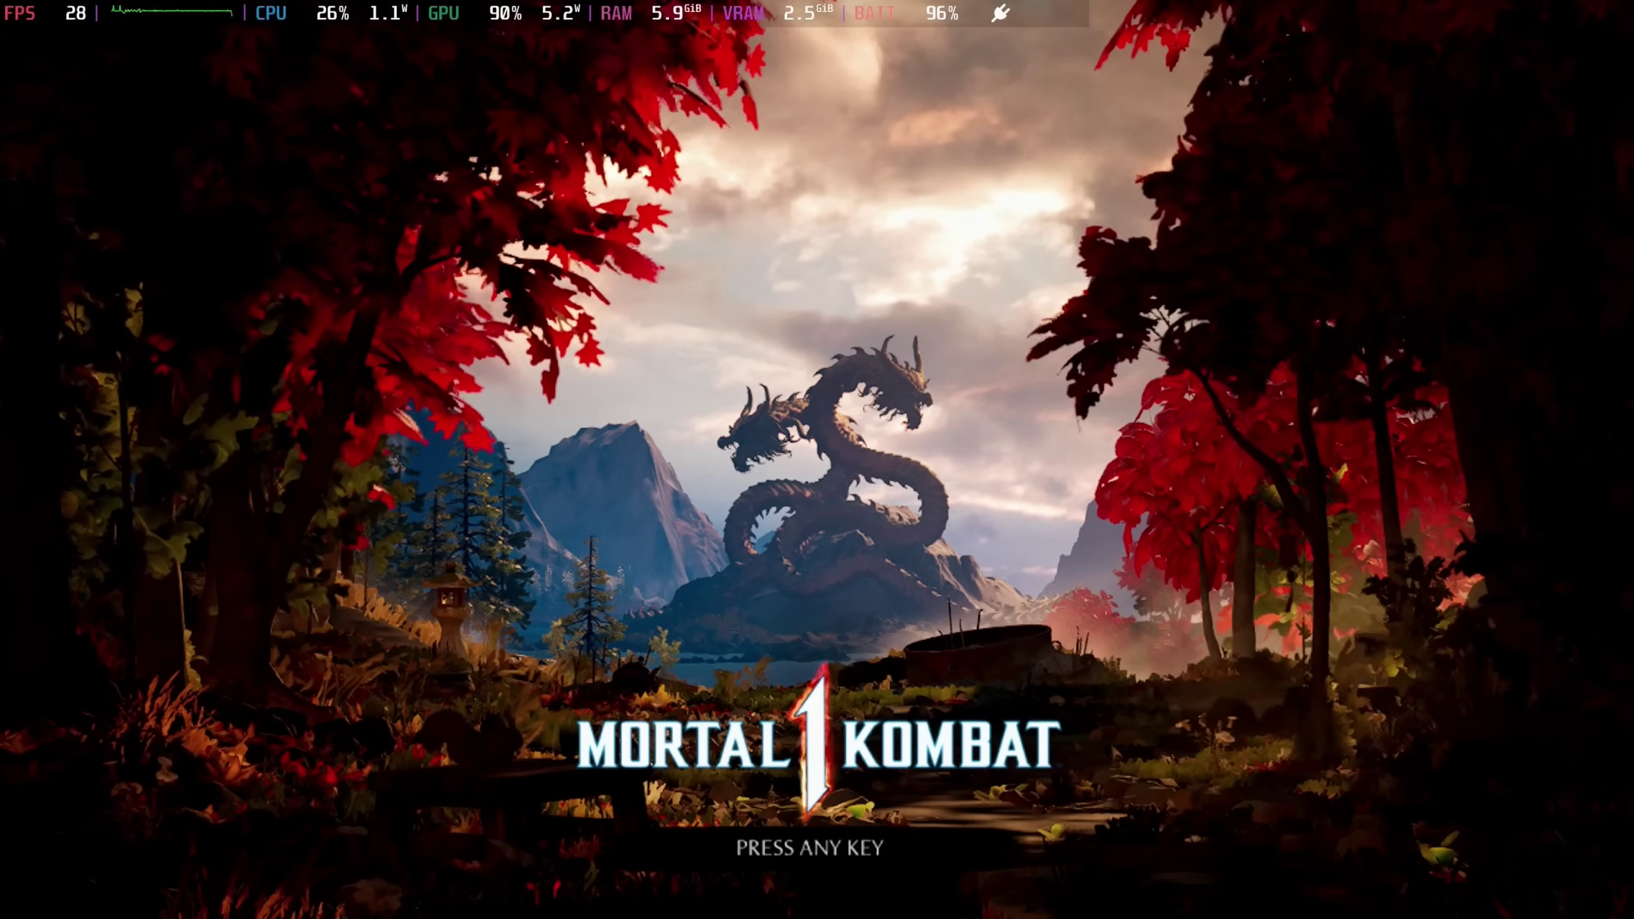